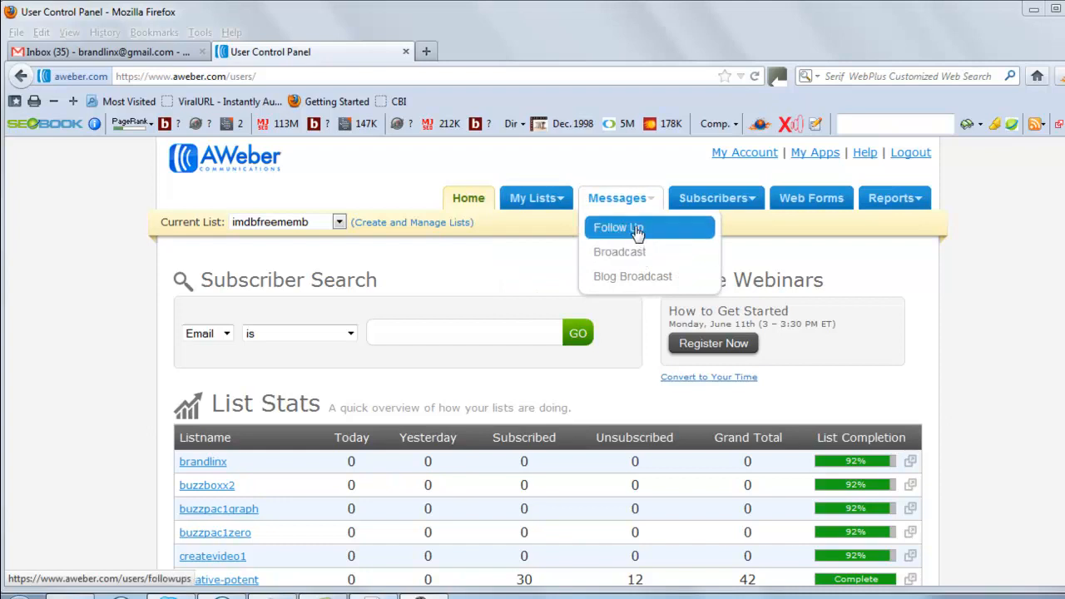
Step: Open the subscriber import page and examine its confirmation message, subscriber entry, delimiter and sign-up source sections
mouse_move(737, 202)
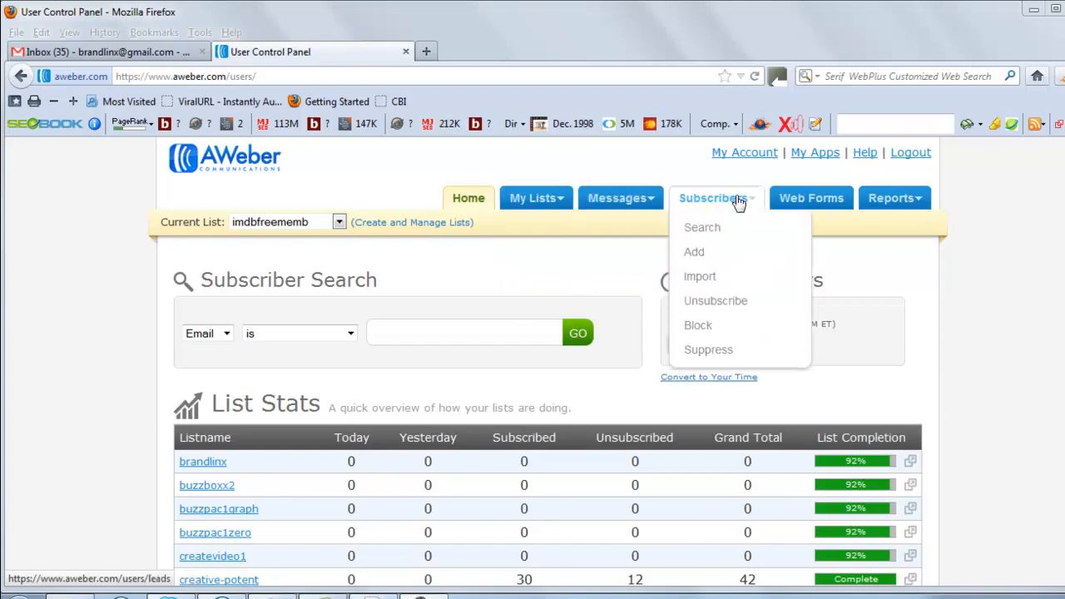
click(703, 279)
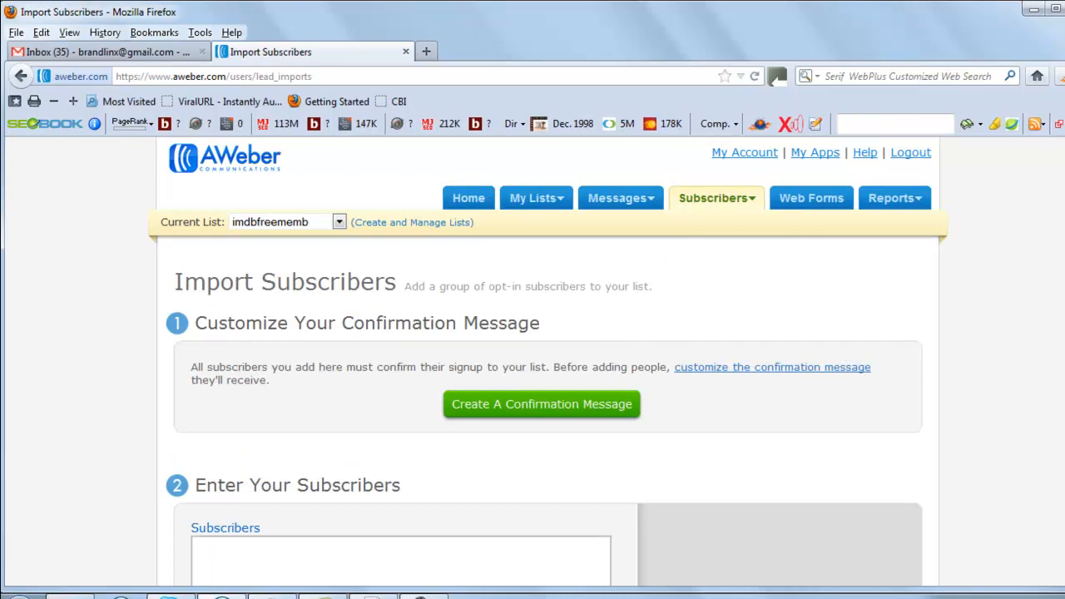
scroll(548, 335, down, 3)
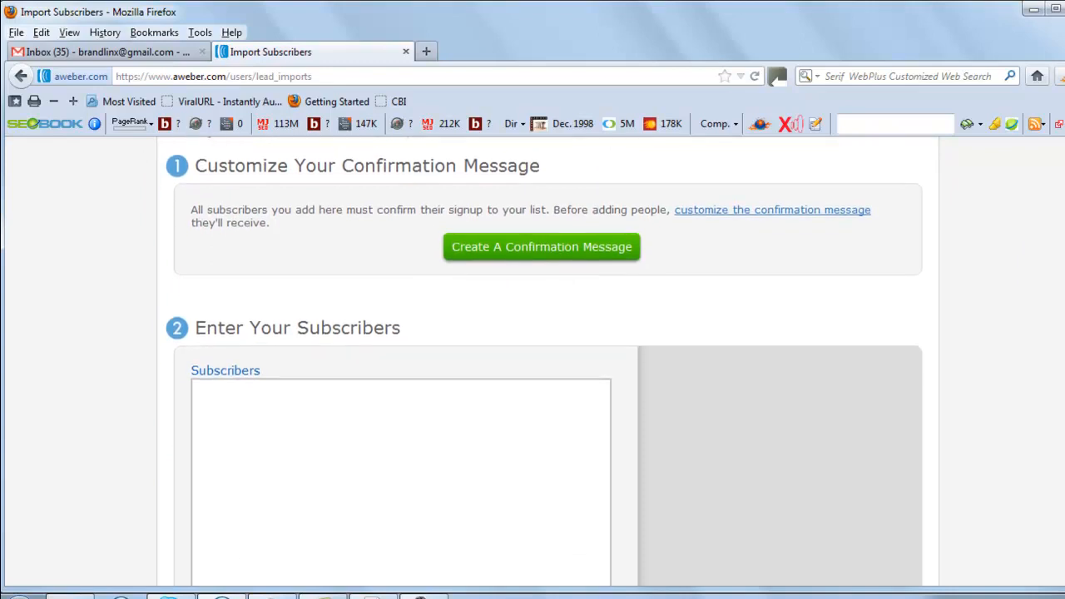
scroll(544, 362, down, 3)
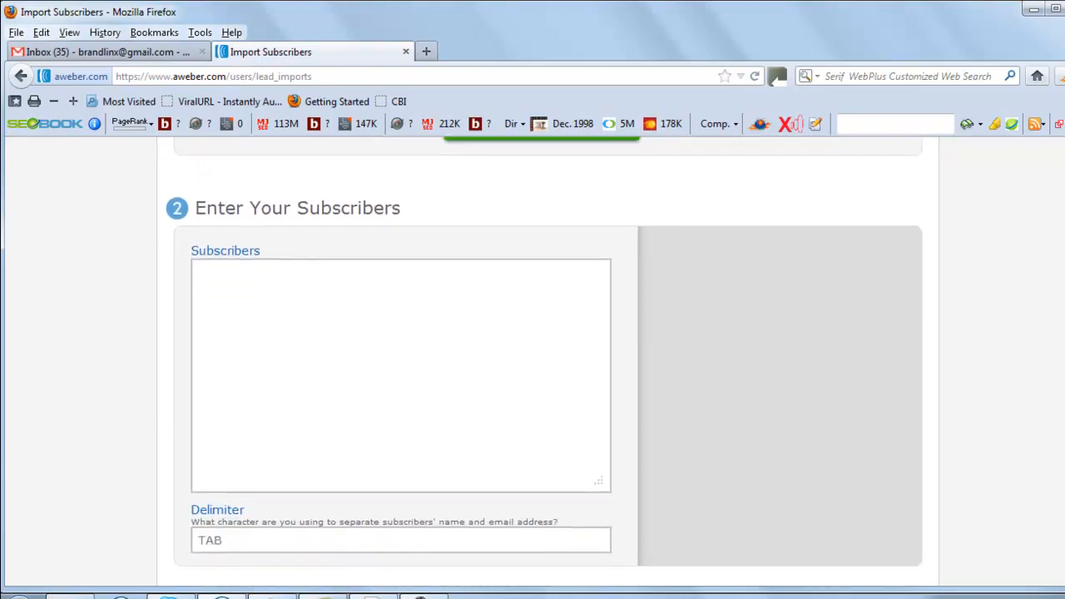
click(393, 275)
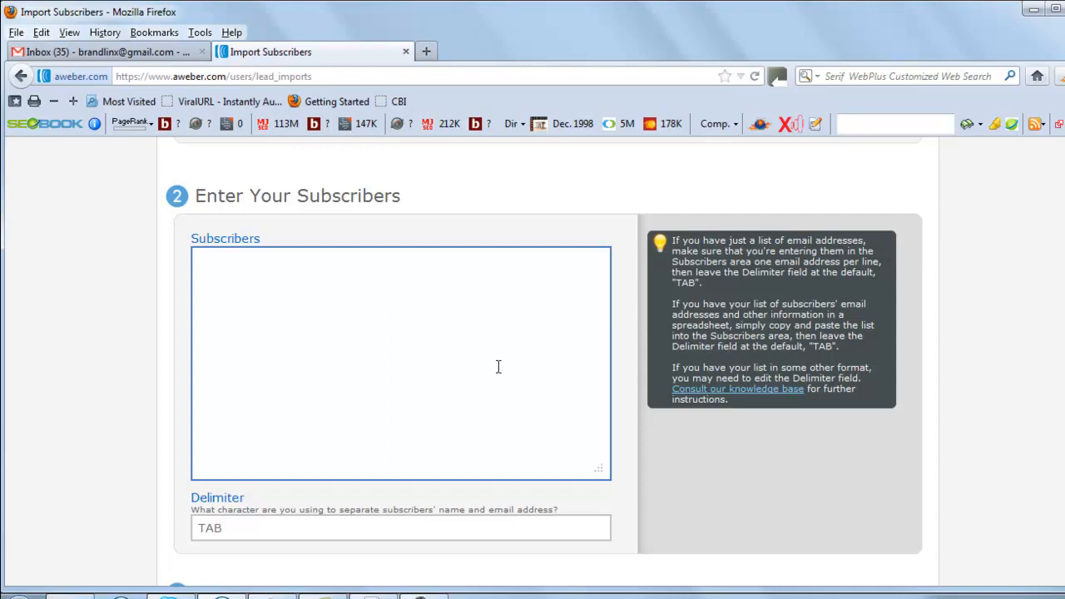
scroll(547, 362, down, 5)
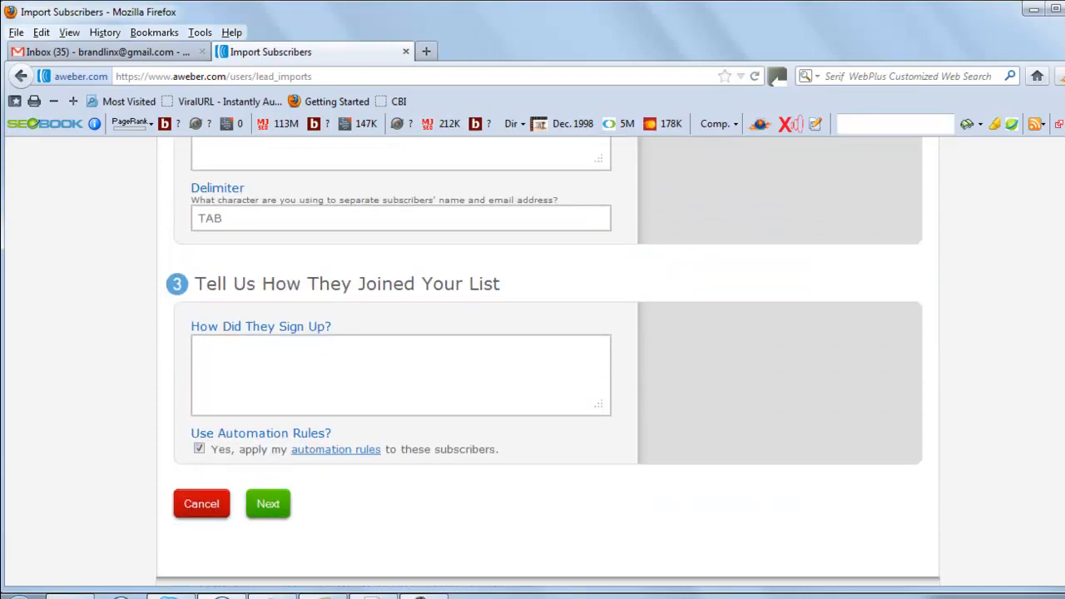
mouse_move(568, 389)
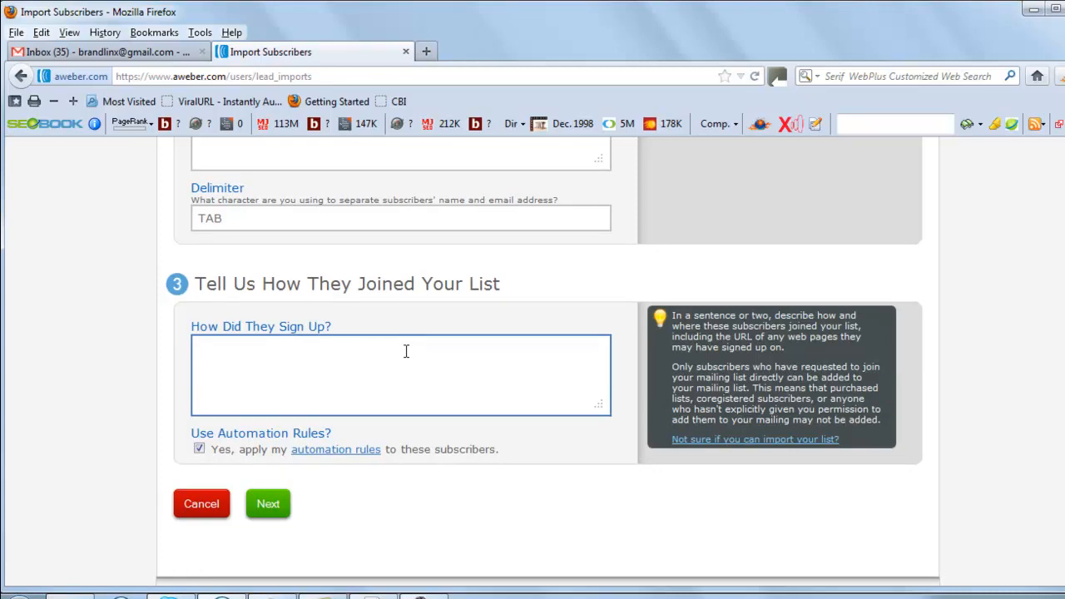
mouse_move(321, 453)
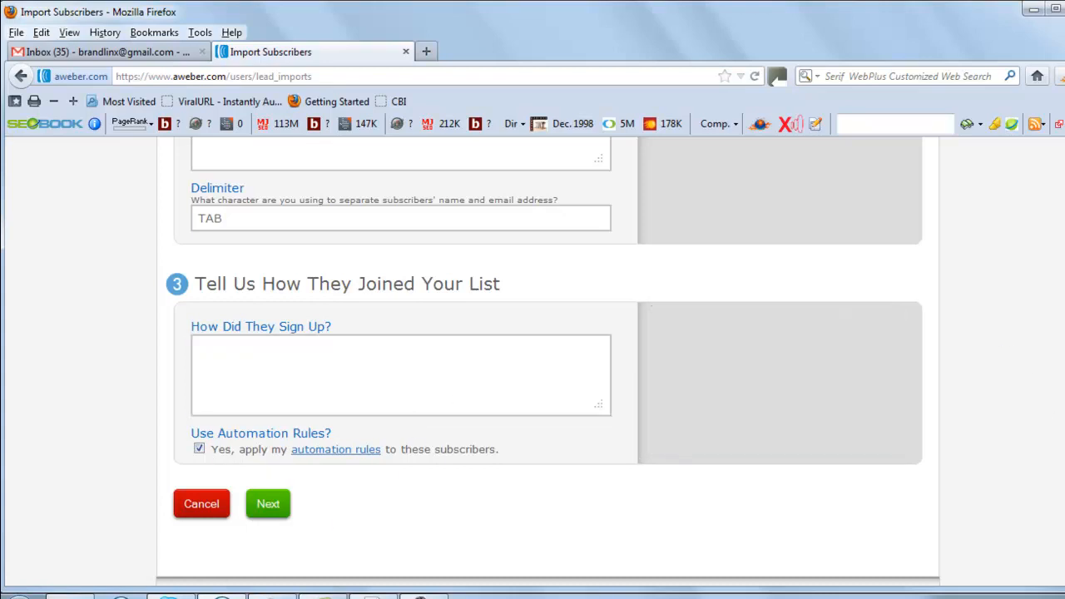
scroll(1048, 428, down, 1)
scroll(1063, 265, up, 6)
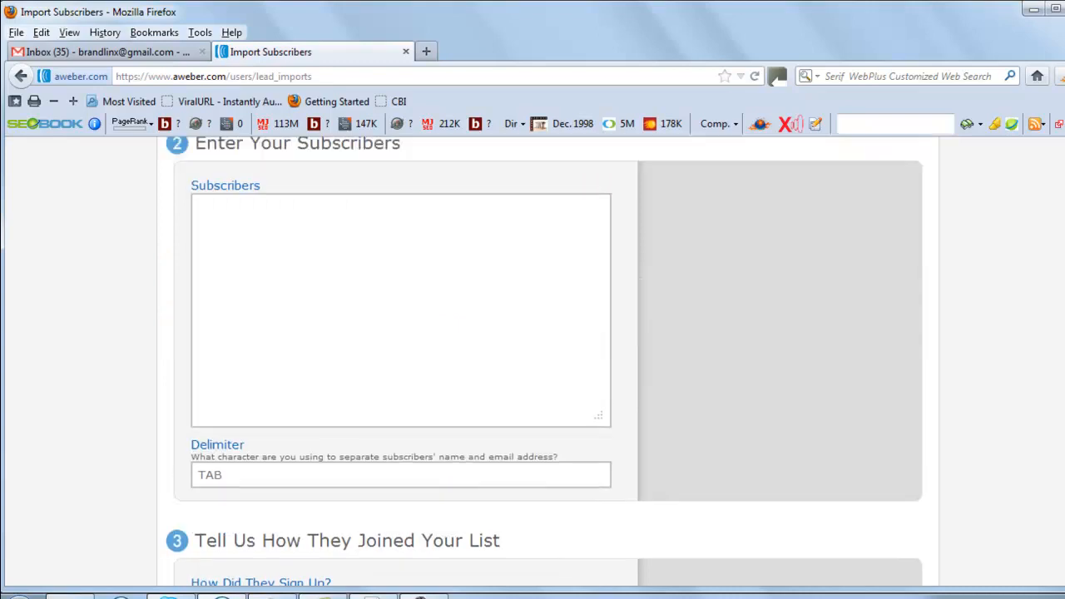
scroll(1063, 264, up, 2)
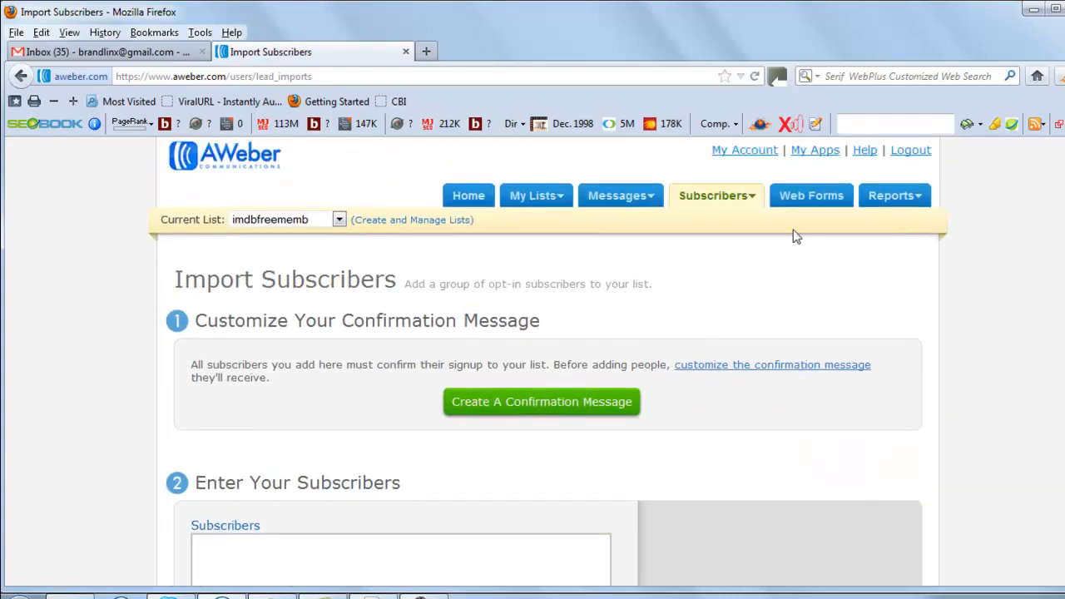
Step: Open the page for adding an individual subscriber and examine its fields and the message number options
mouse_move(753, 205)
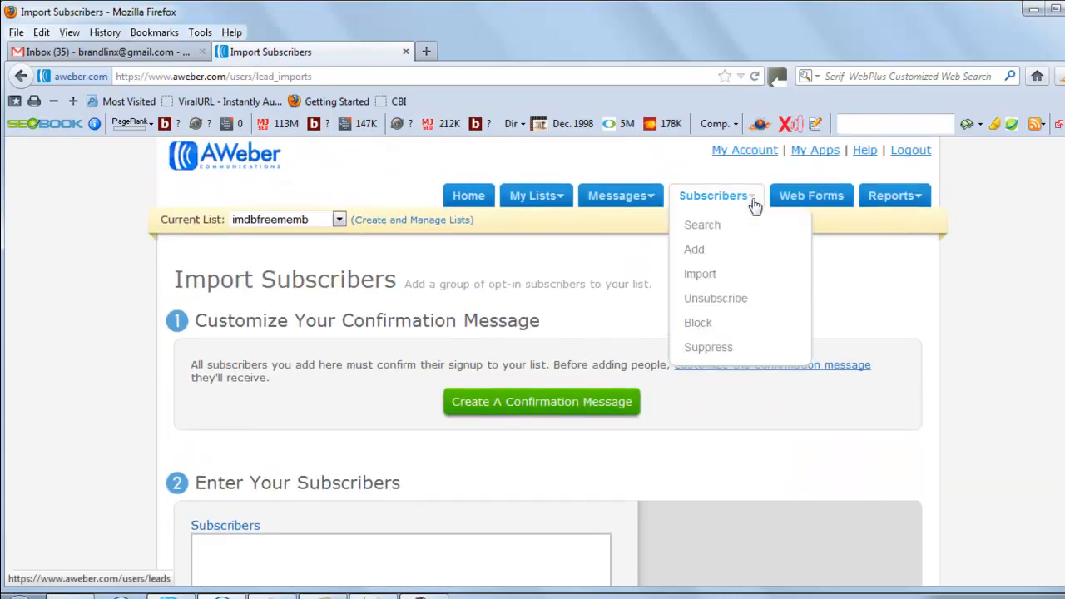
click(701, 253)
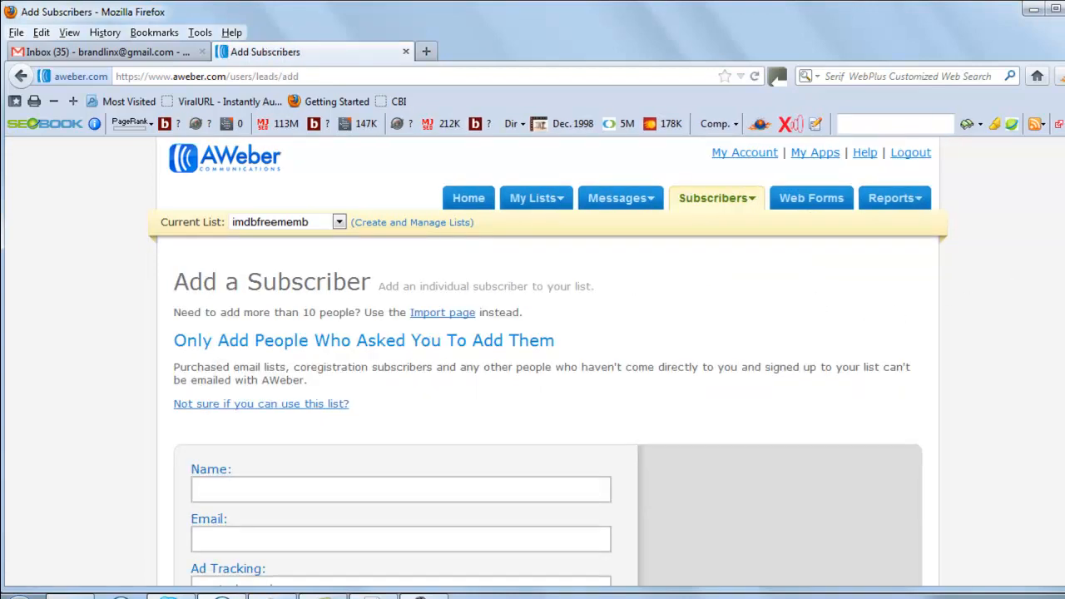
scroll(828, 250, down, 2)
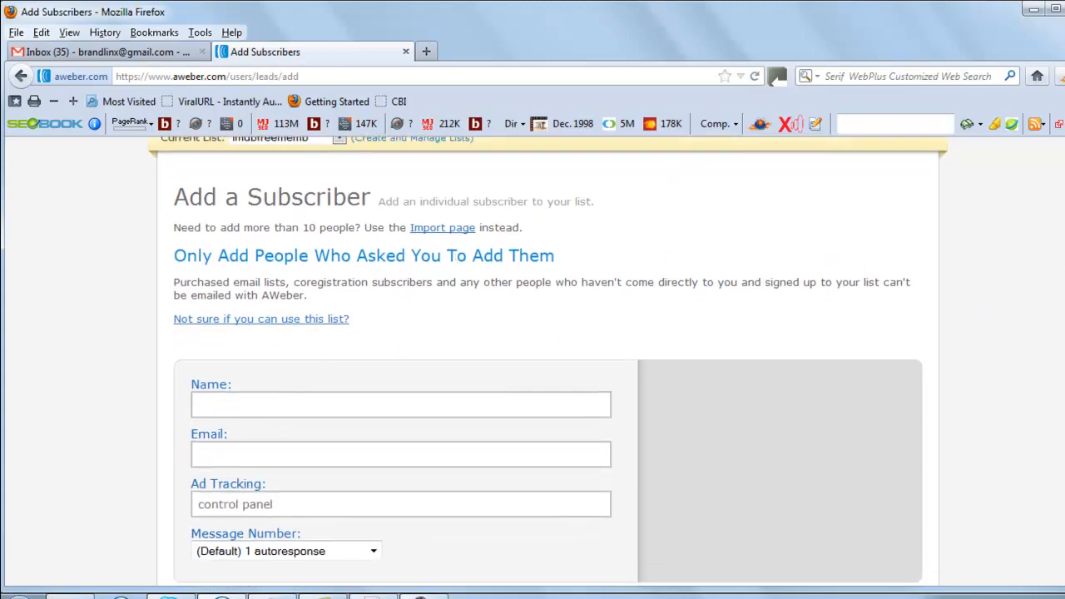
scroll(548, 360, down, 2)
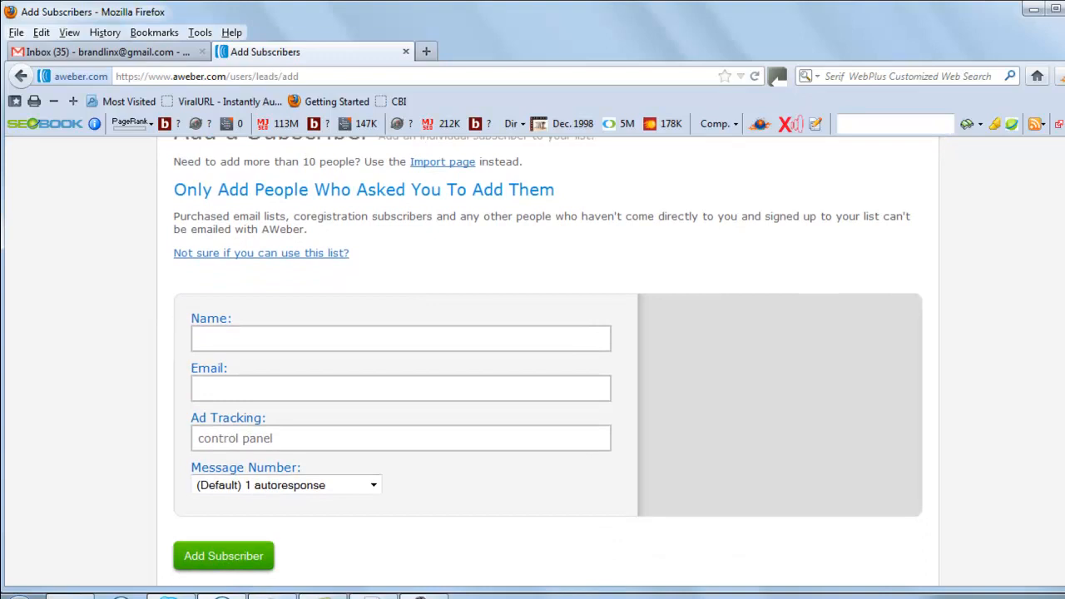
scroll(876, 348, down, 1)
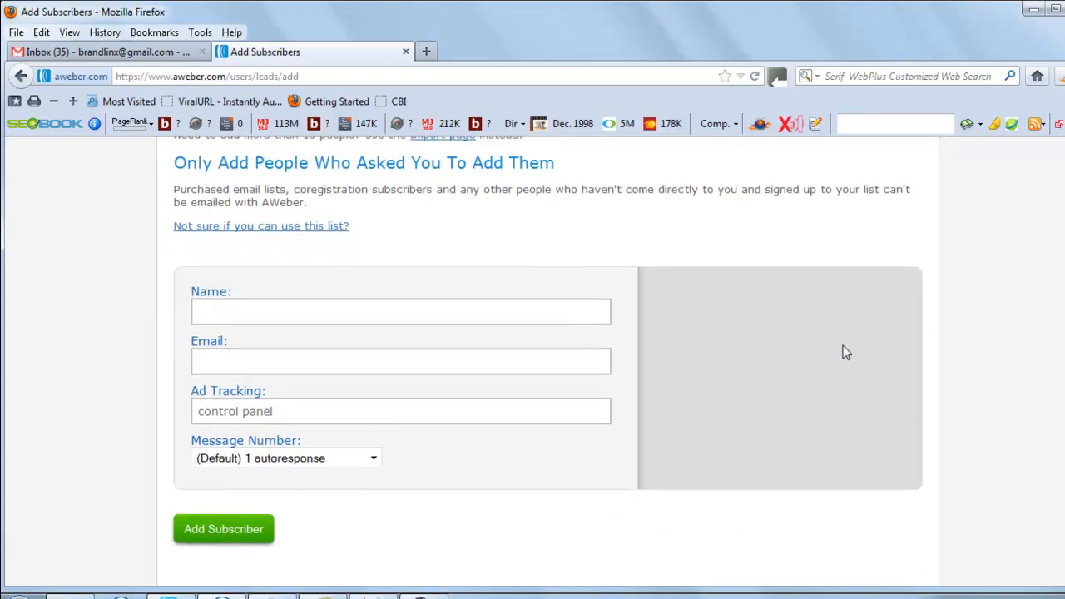
click(373, 460)
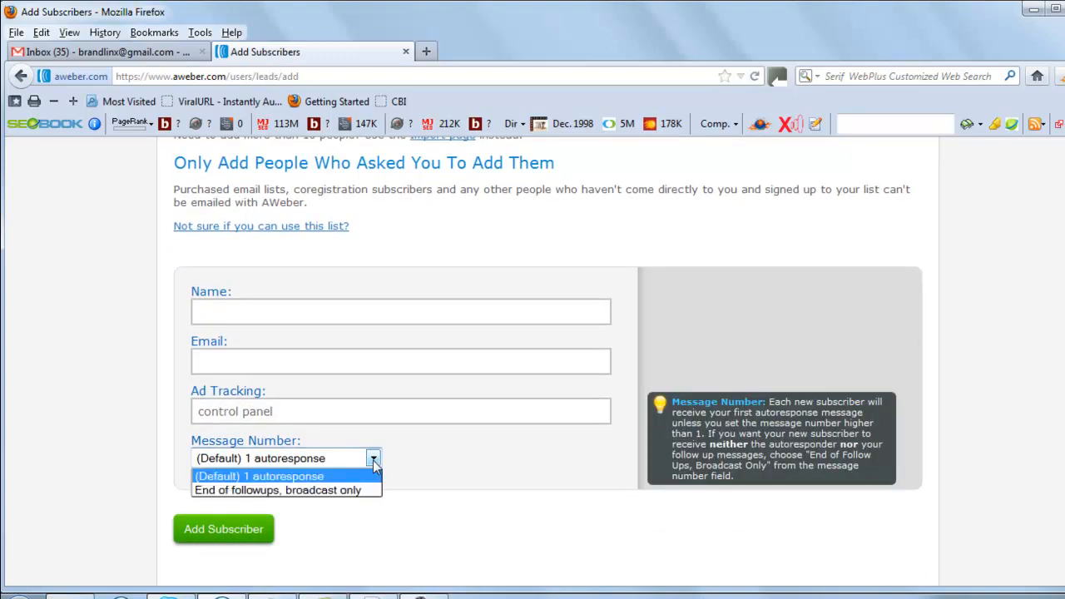
click(373, 460)
mouse_move(330, 395)
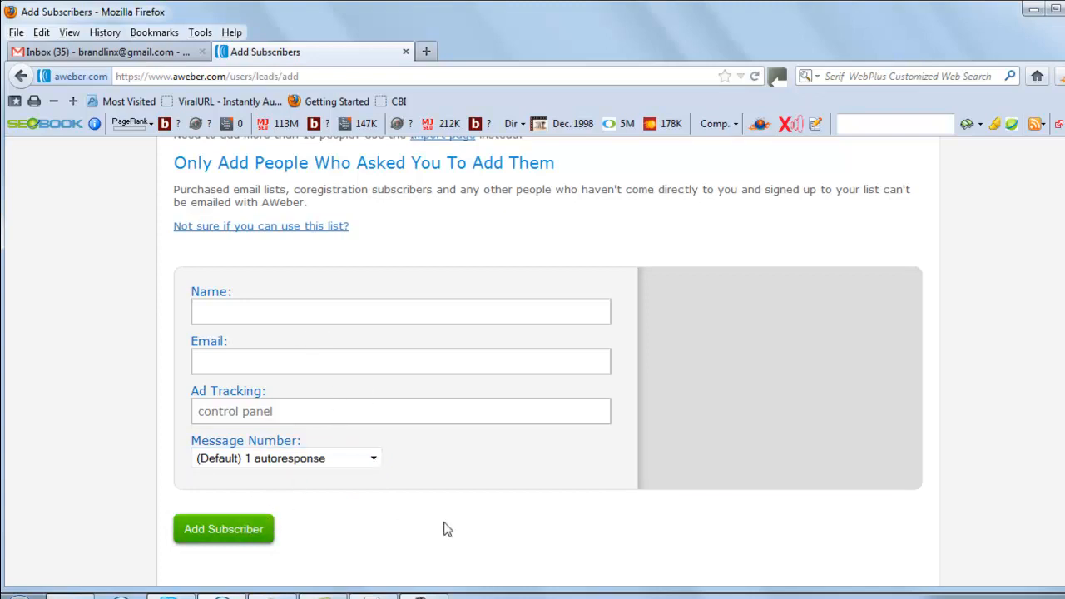
scroll(548, 361, up, 4)
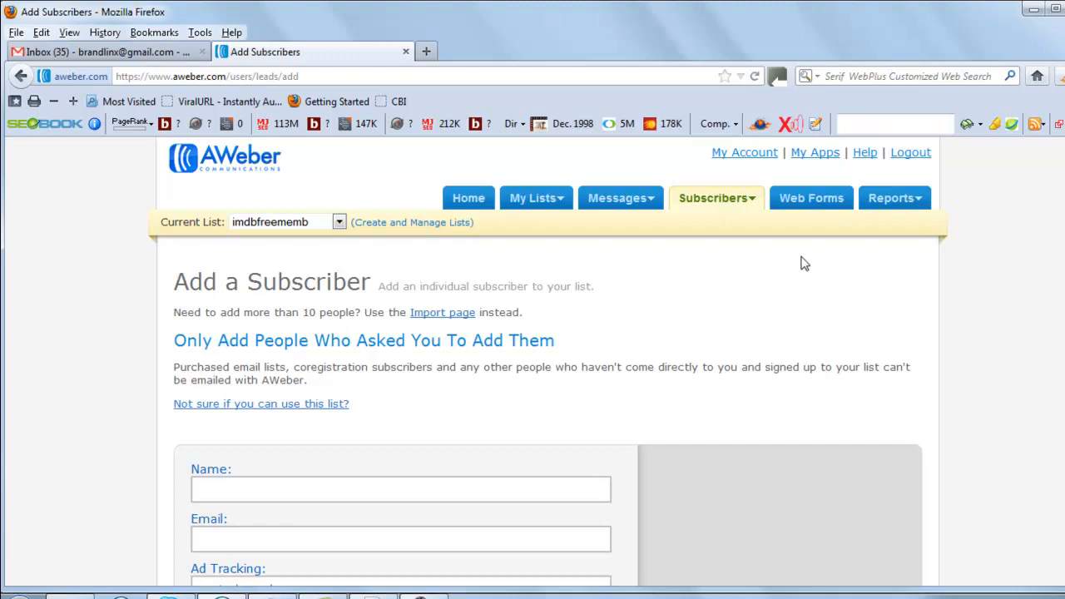
Step: Switch the current list to graphicpacx on the web forms page and start a new web form
click(814, 205)
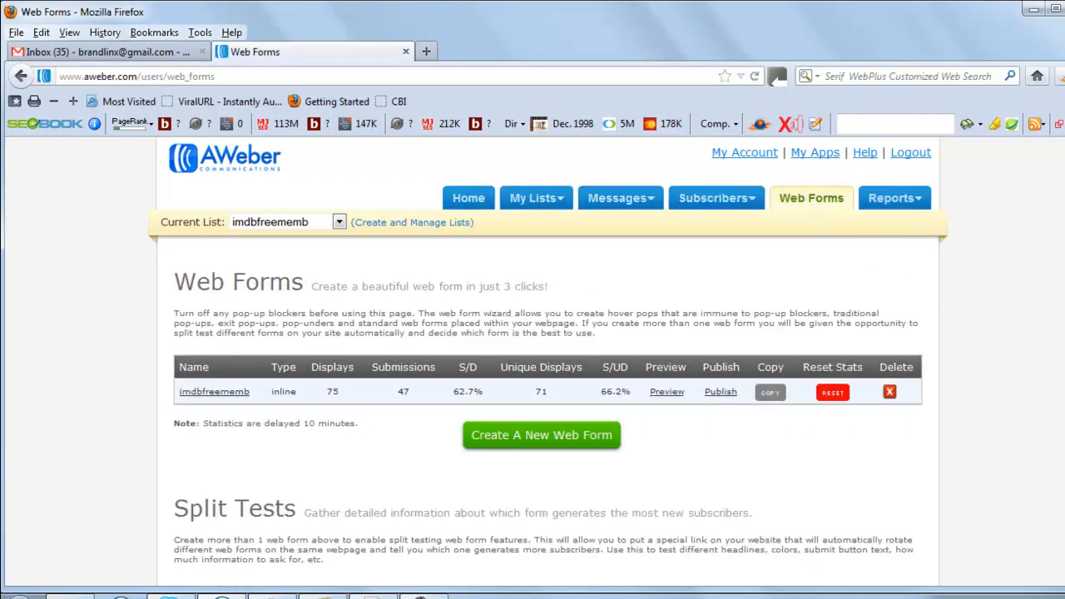
scroll(549, 350, down, 1)
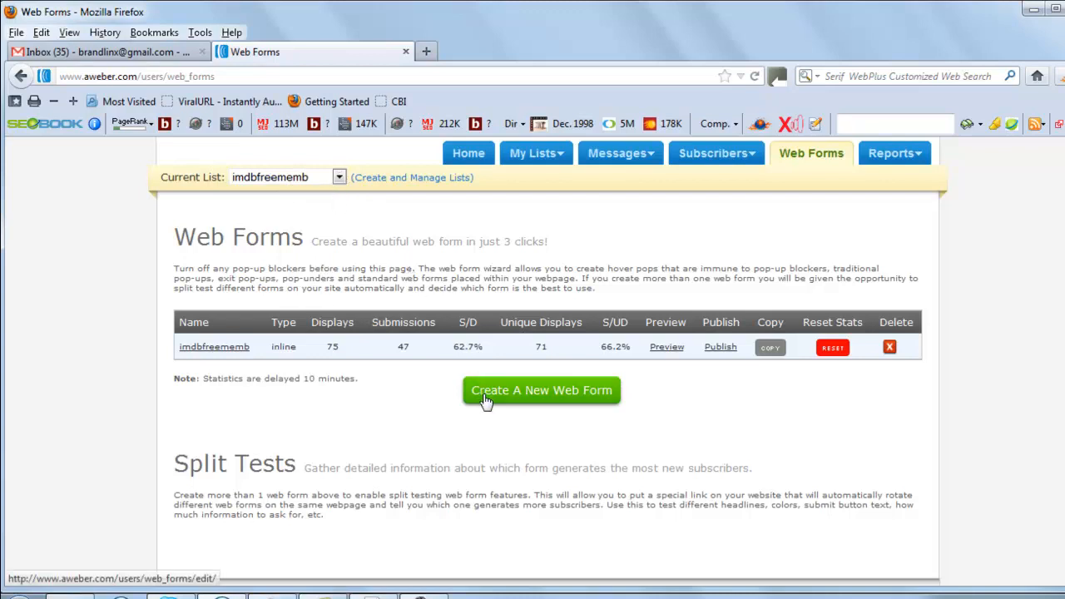
click(339, 176)
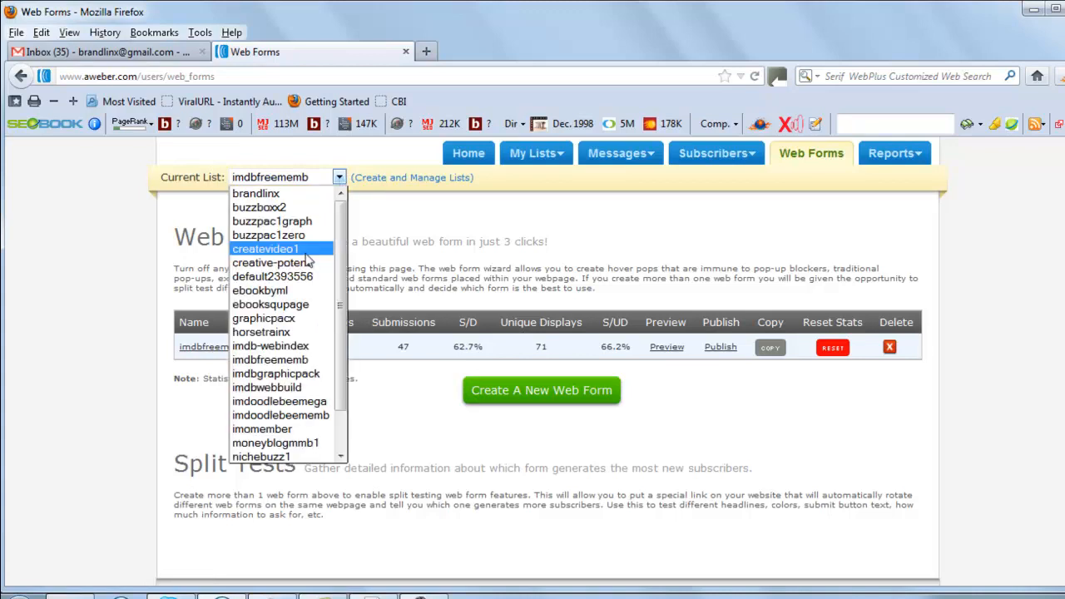
click(288, 325)
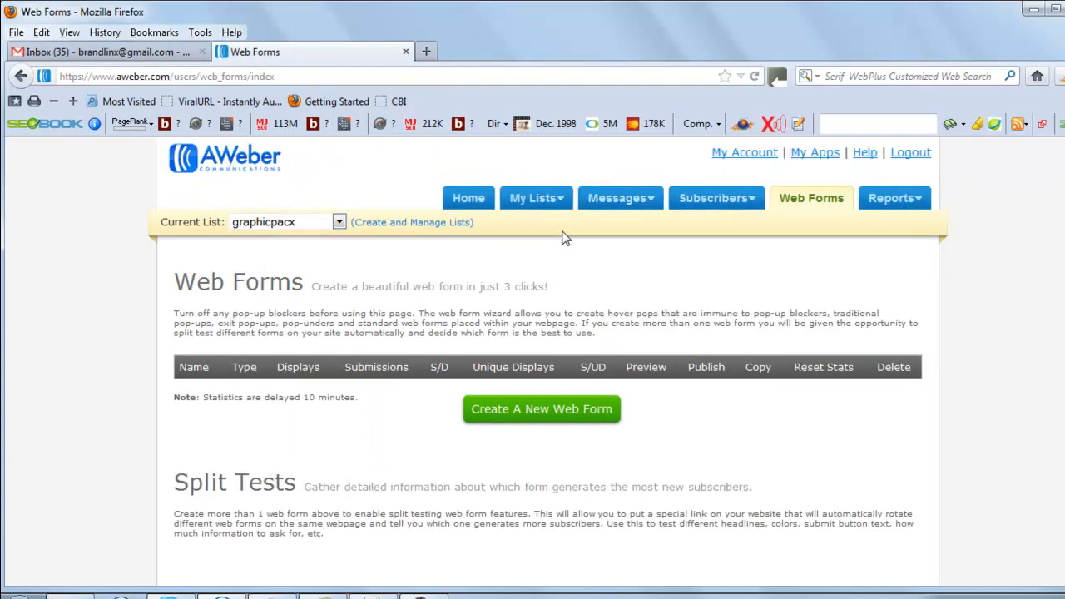
click(540, 411)
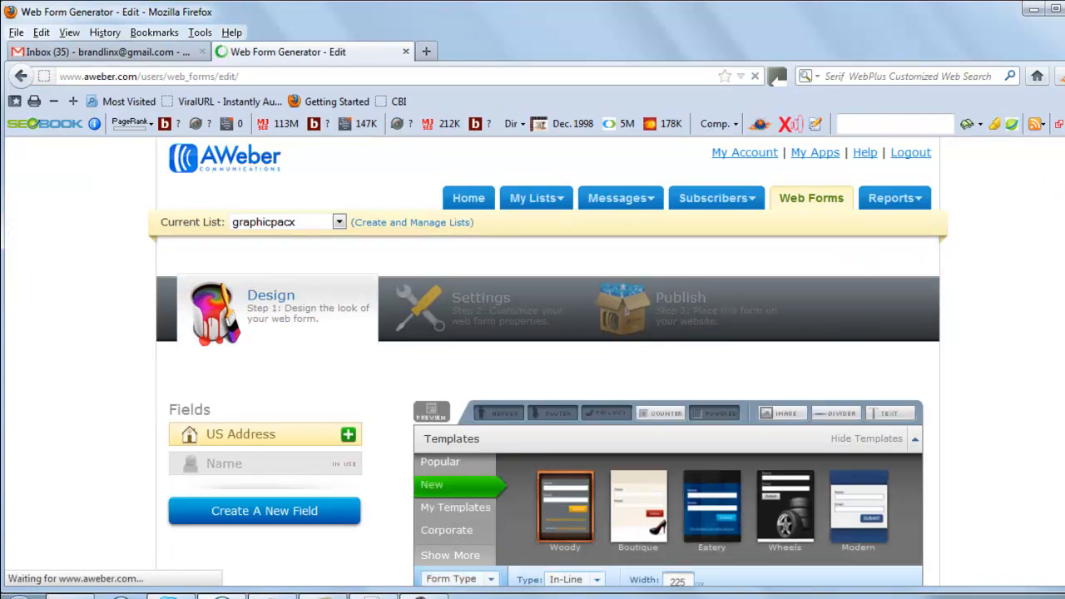
Step: Load the blue Eatery template from the new templates into the web form
scroll(532, 358, down, 3)
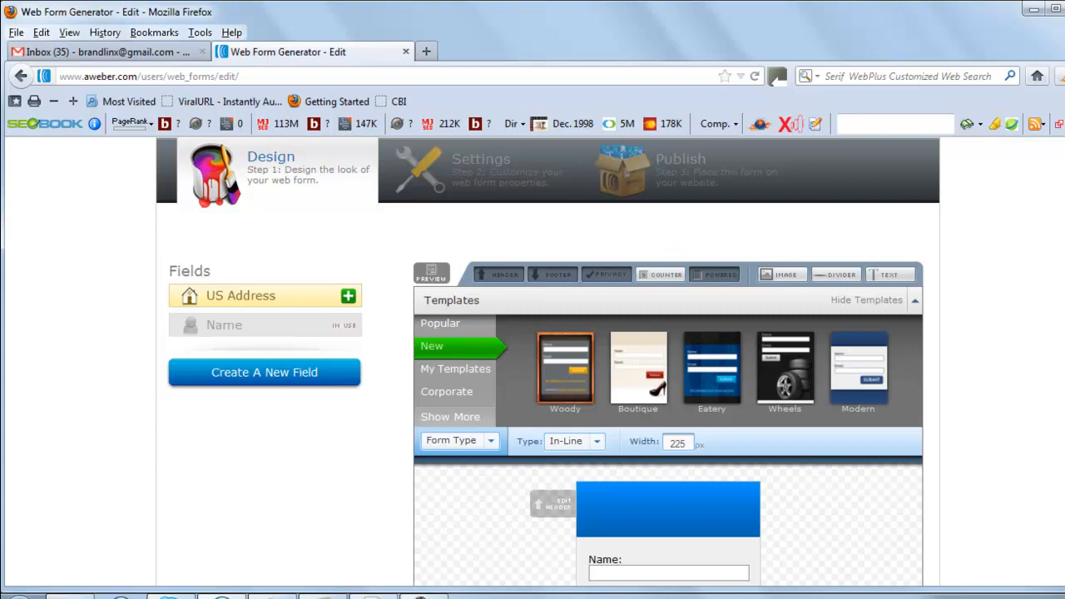
scroll(957, 310, down, 3)
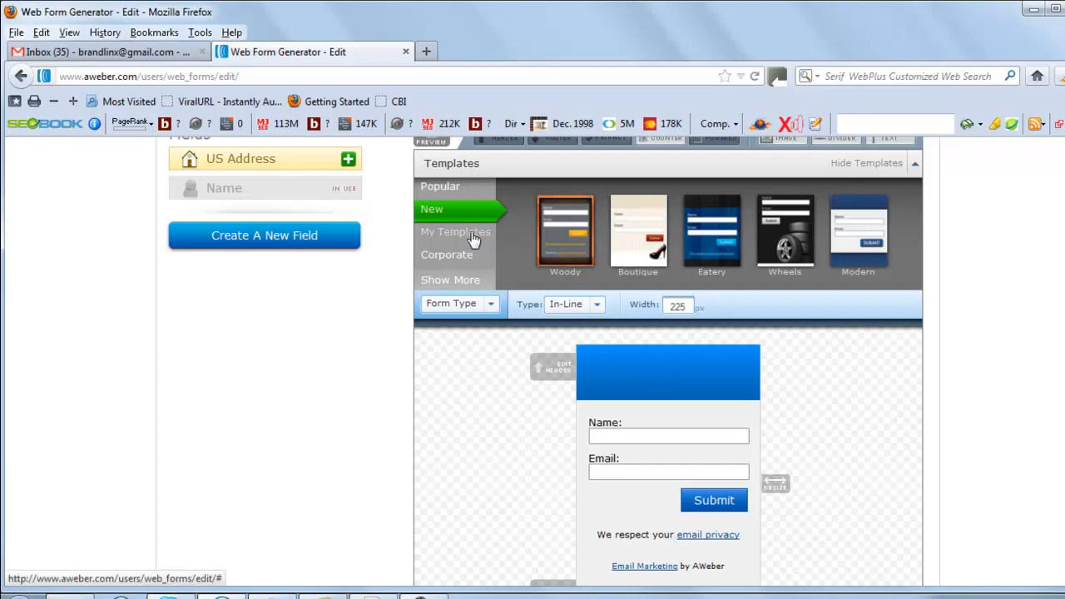
click(708, 235)
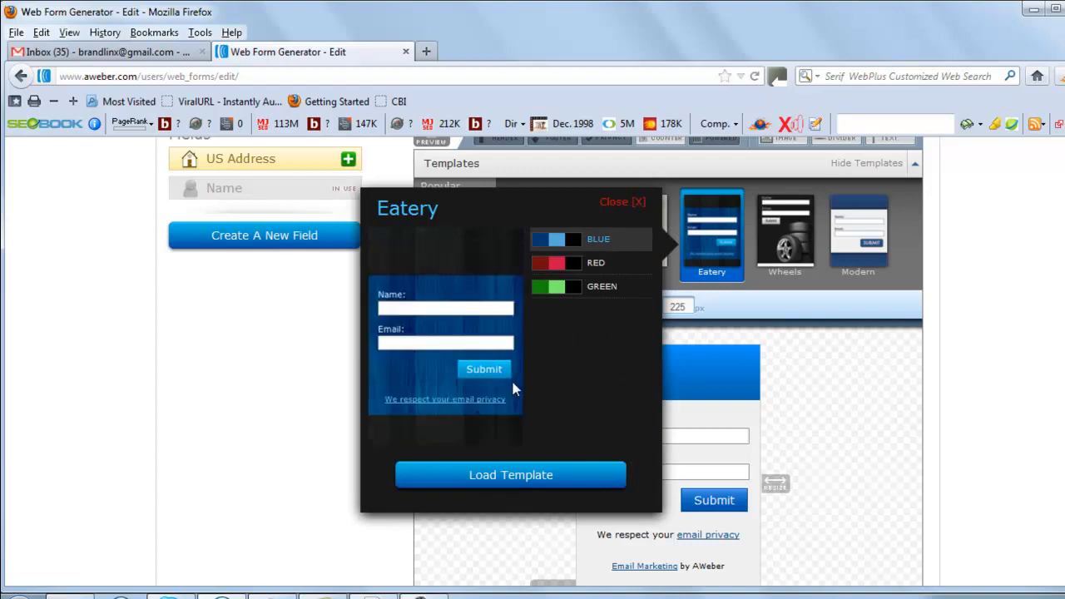
click(493, 474)
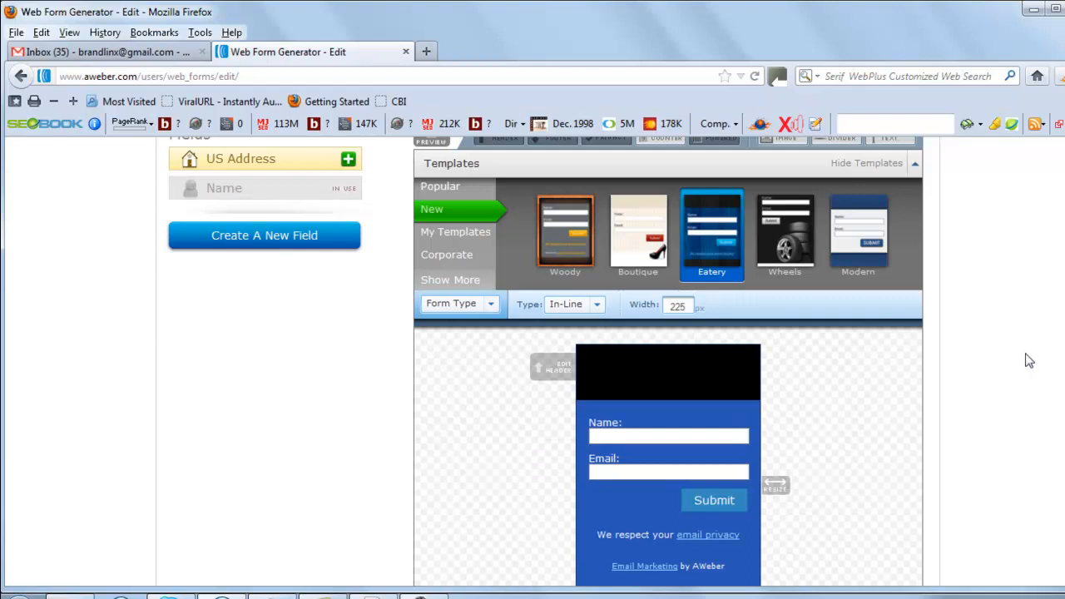
Step: Add the header text "Drop your email and name below" to the web form and save it
scroll(545, 362, down, 1)
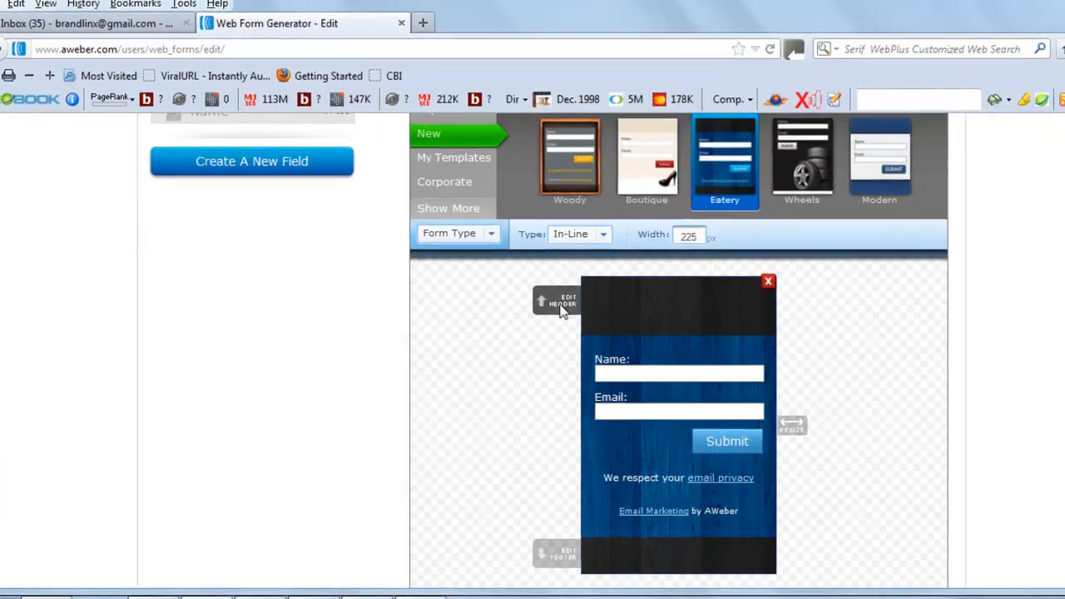
click(557, 318)
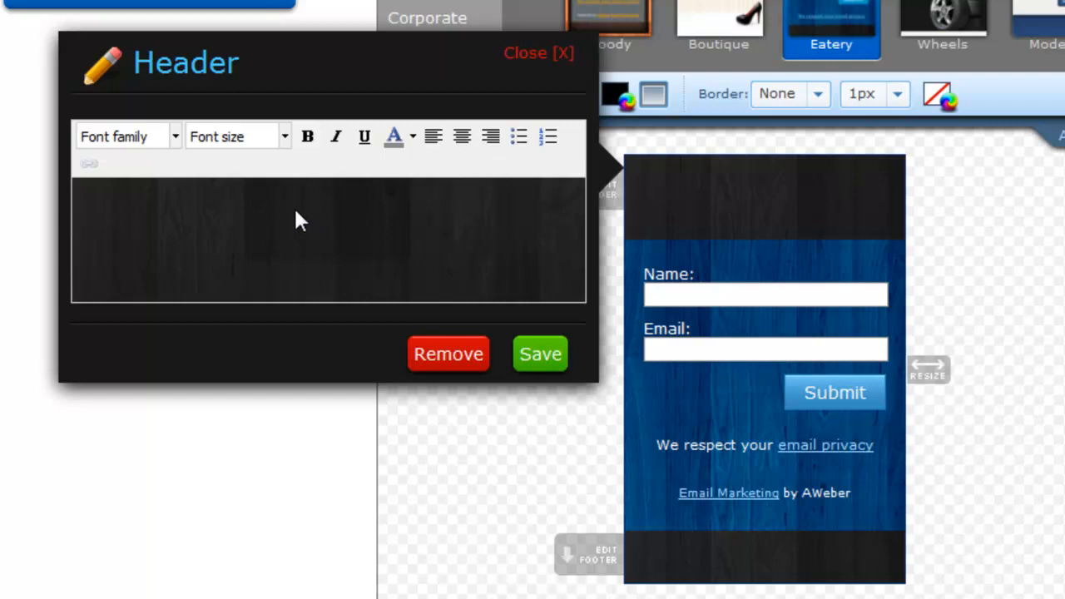
text(Drop your)
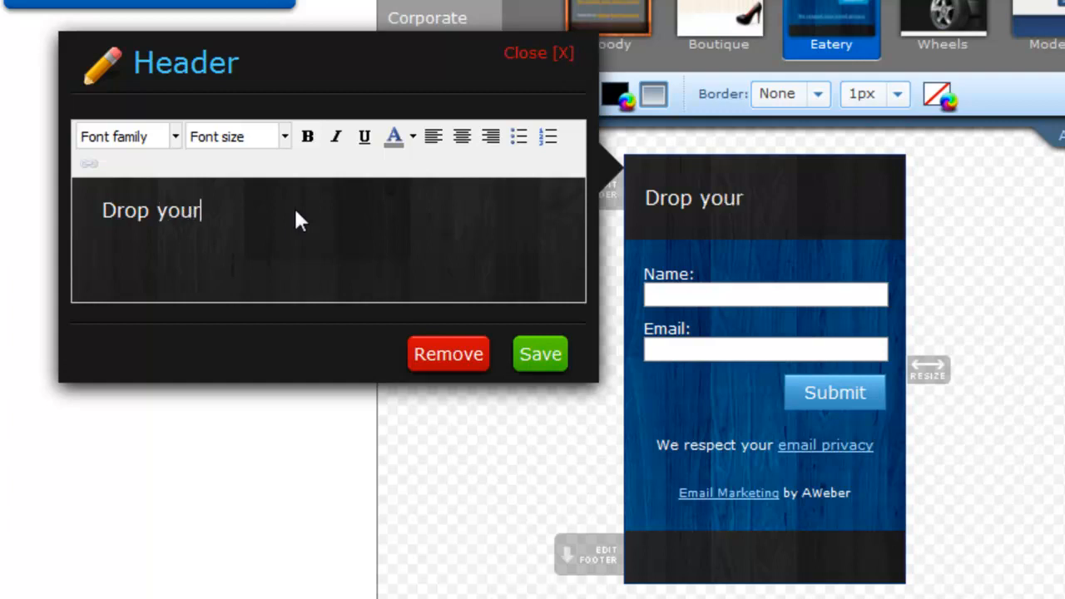
text( email and)
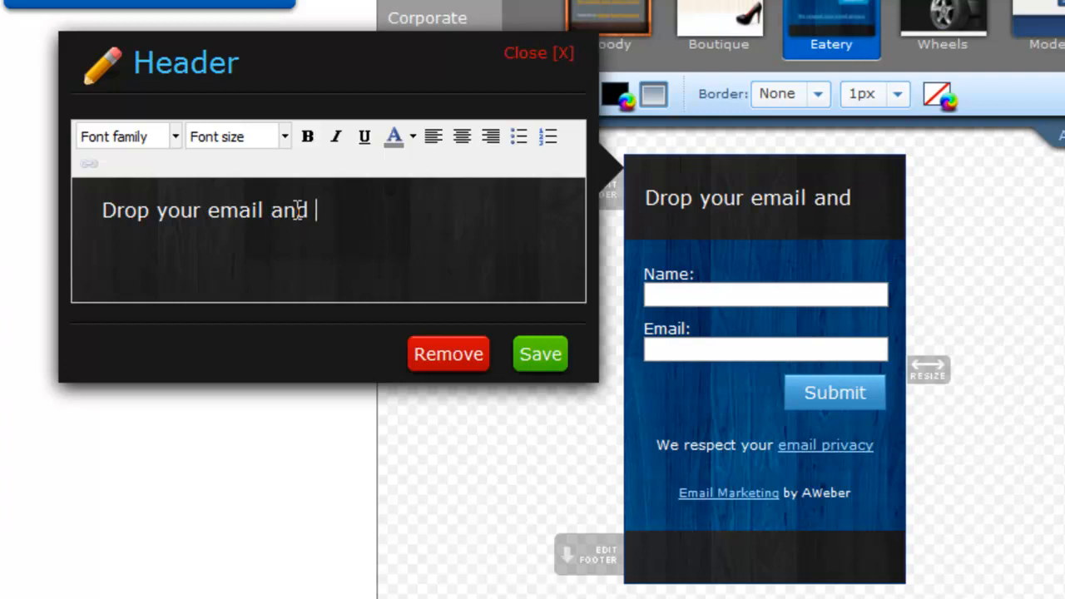
text(name below)
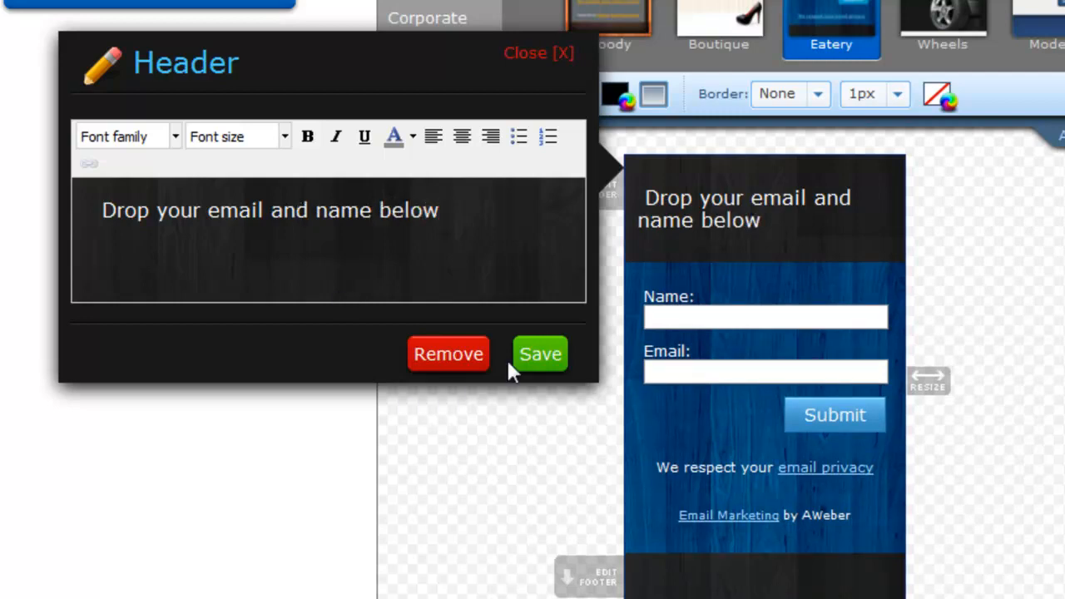
click(540, 356)
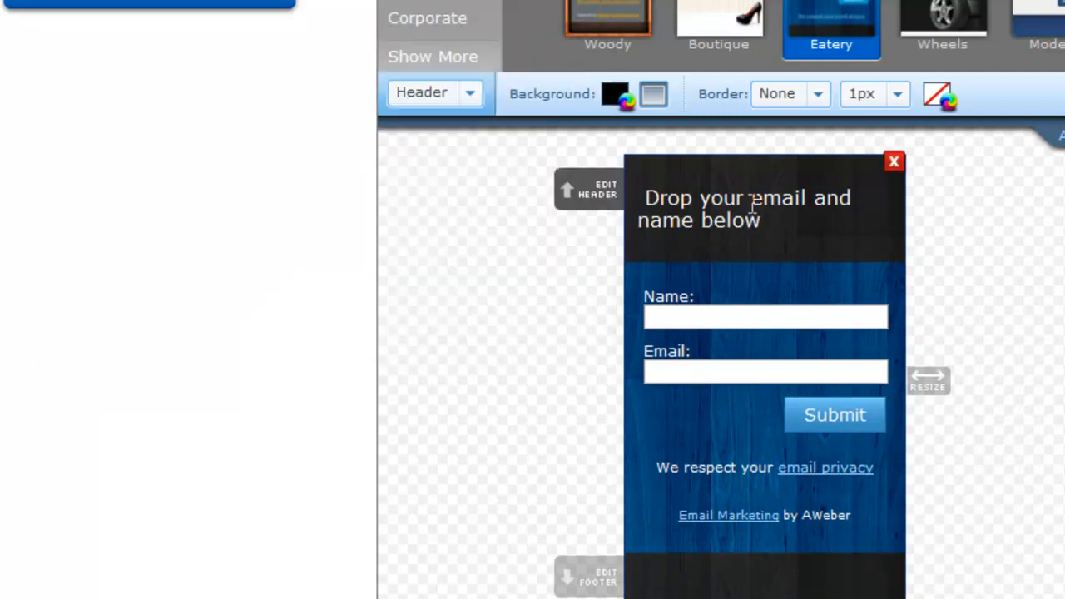
Step: Center the web form's header text, make it bold, and save the header
click(581, 185)
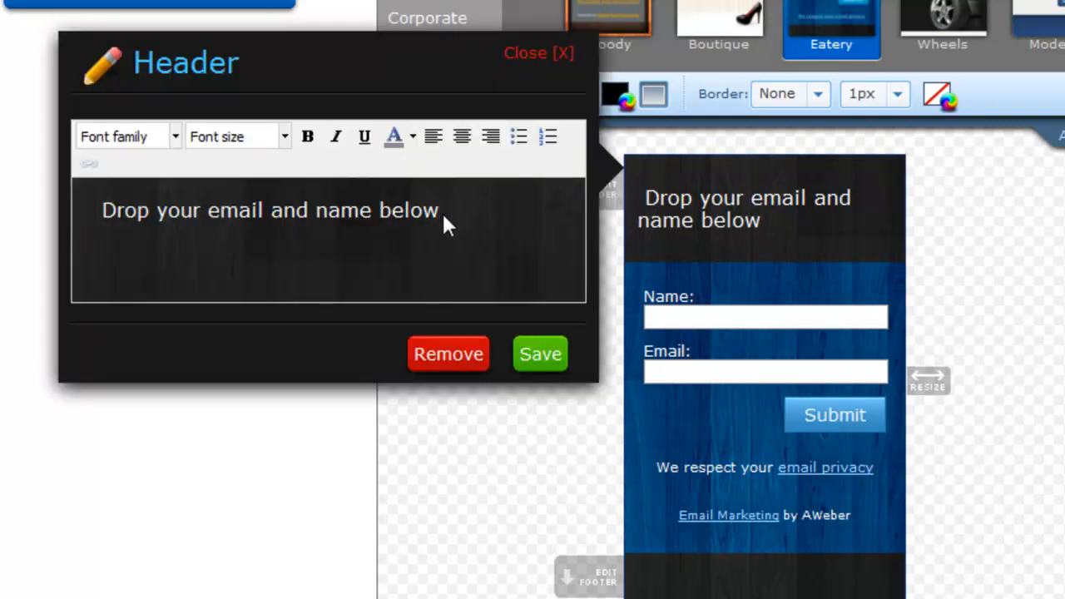
drag(441, 211, 47, 209)
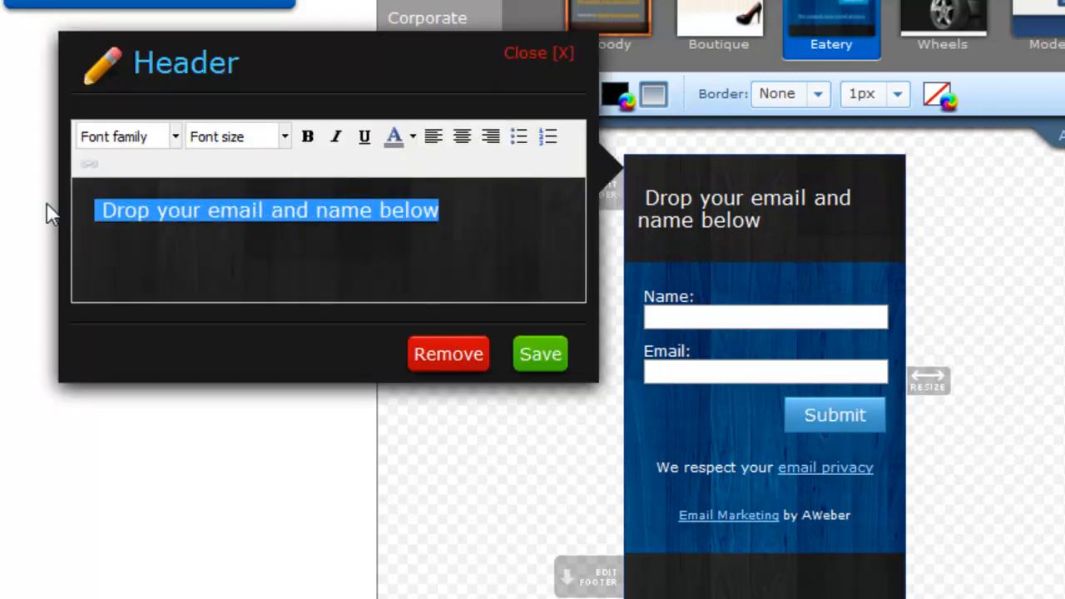
click(463, 138)
click(306, 138)
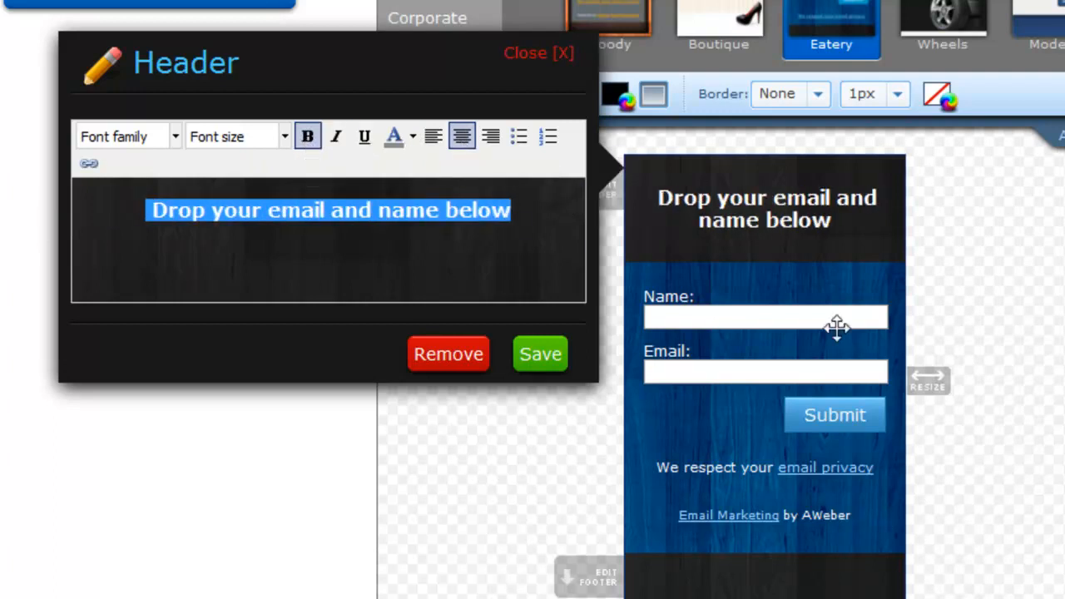
click(540, 356)
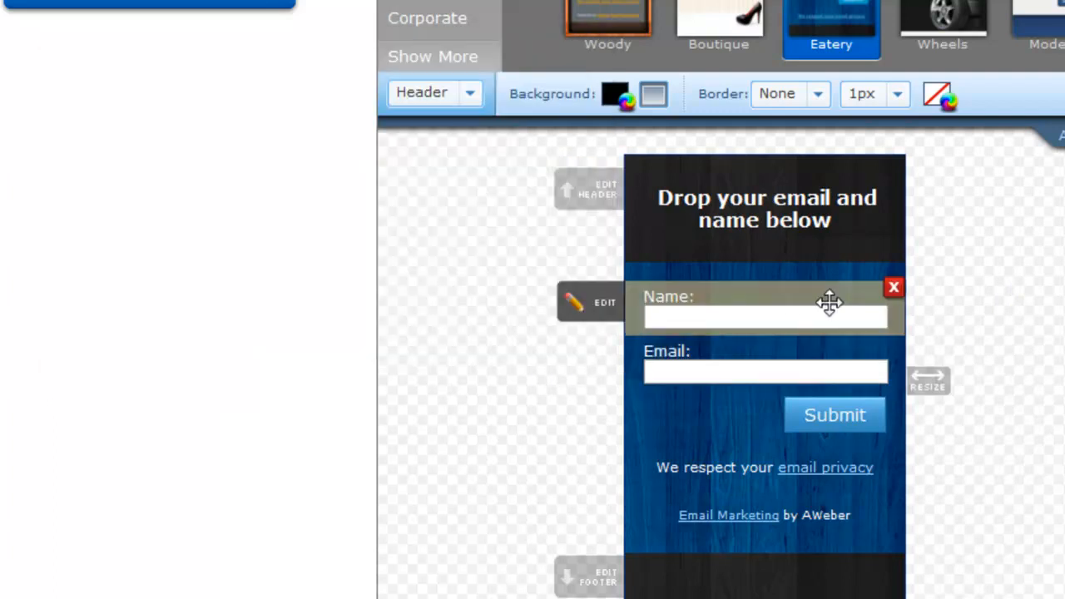
Step: Change the full name field's label to "First Name:" and save the field
click(599, 312)
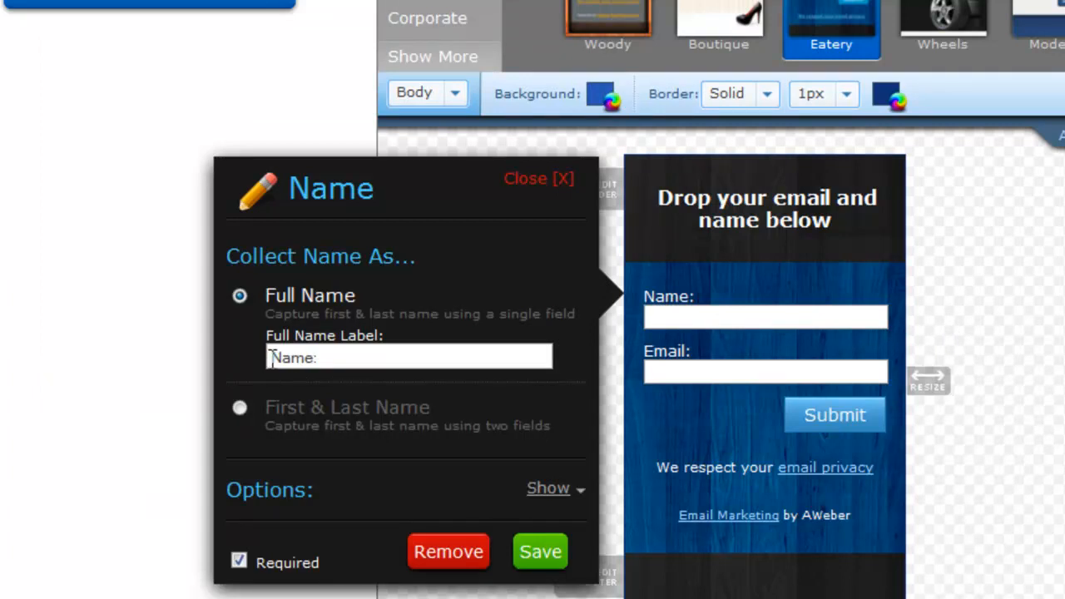
text(irst)
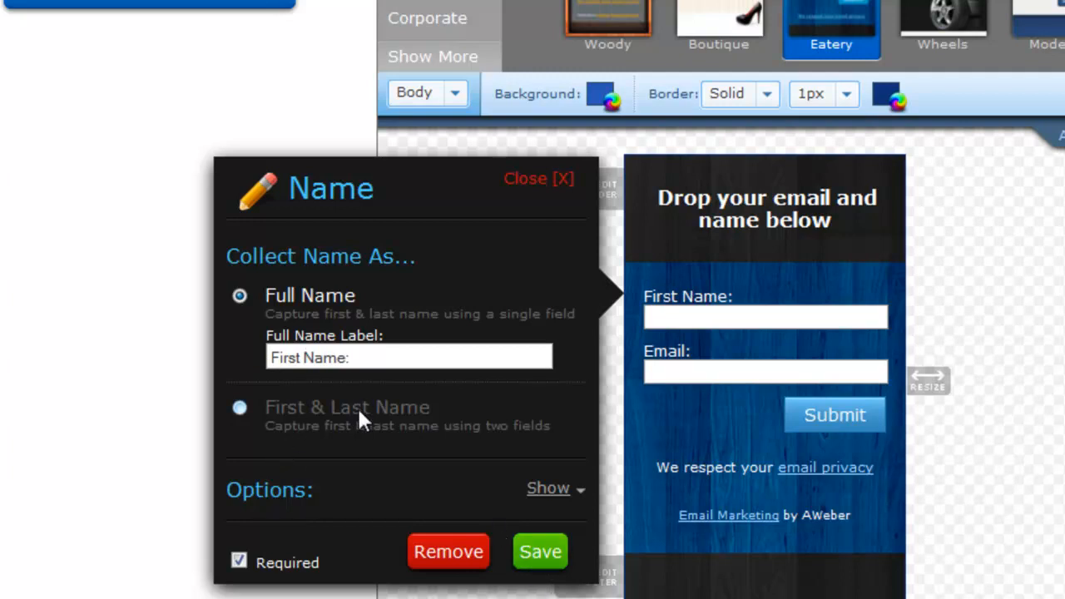
click(542, 559)
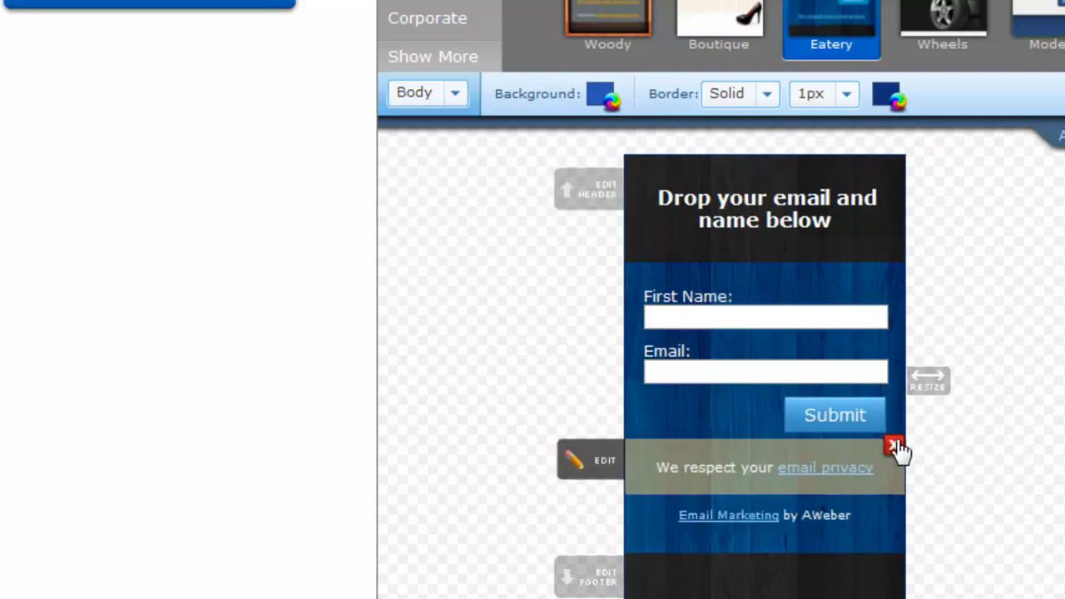
Step: Remove the "Email Marketing by AWeber" line and the footer from the web form
click(893, 503)
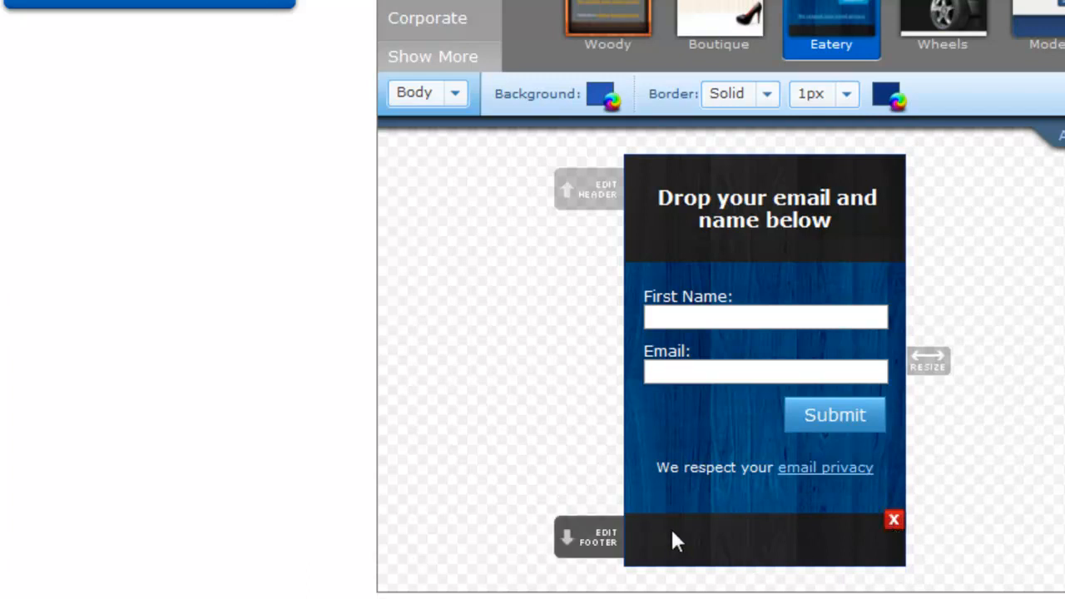
click(894, 519)
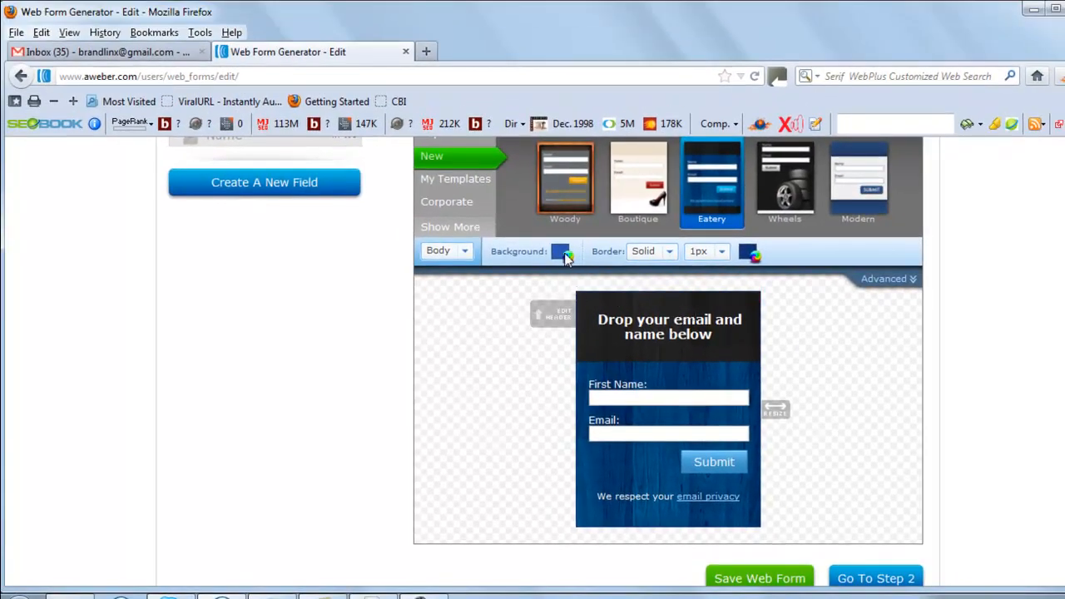
Step: Set the web form body's background color to the darker blue 264991
click(562, 252)
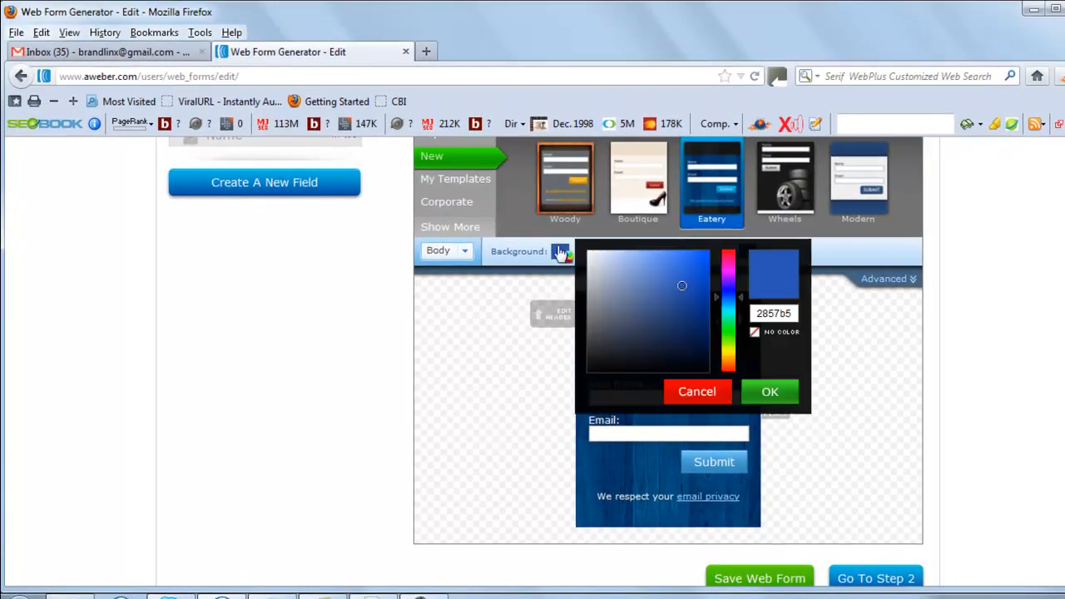
click(676, 303)
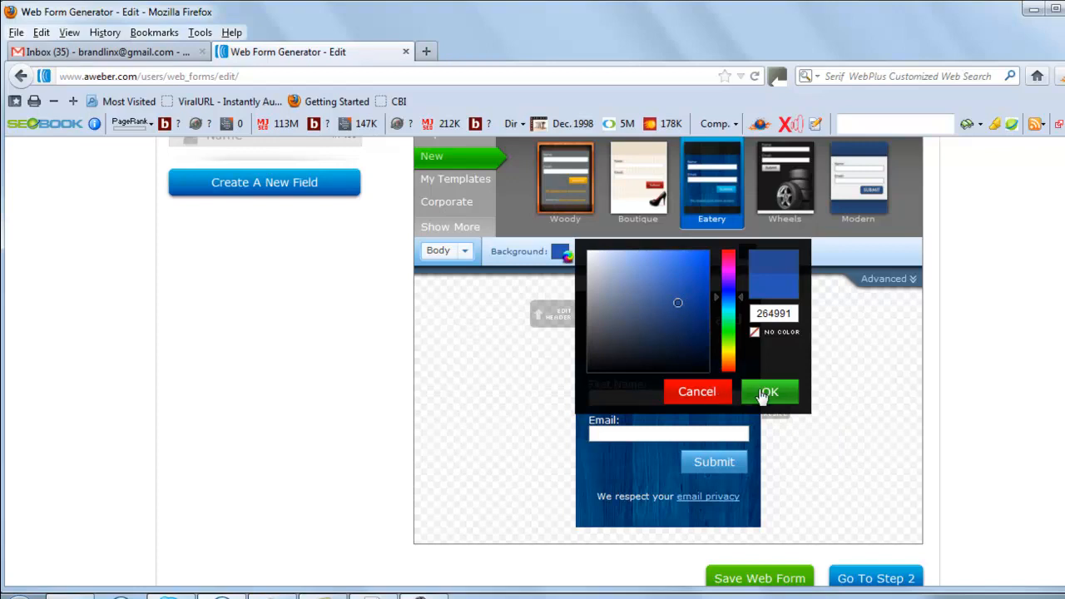
click(760, 394)
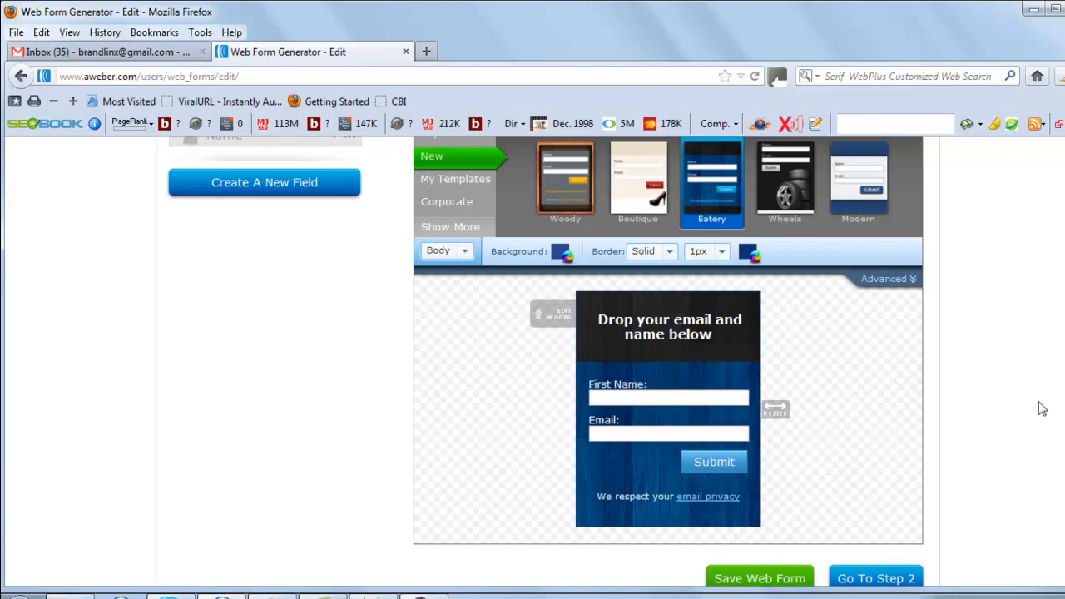
Step: Review the finished form design and continue to the web form's settings step
scroll(668, 341, down, 2)
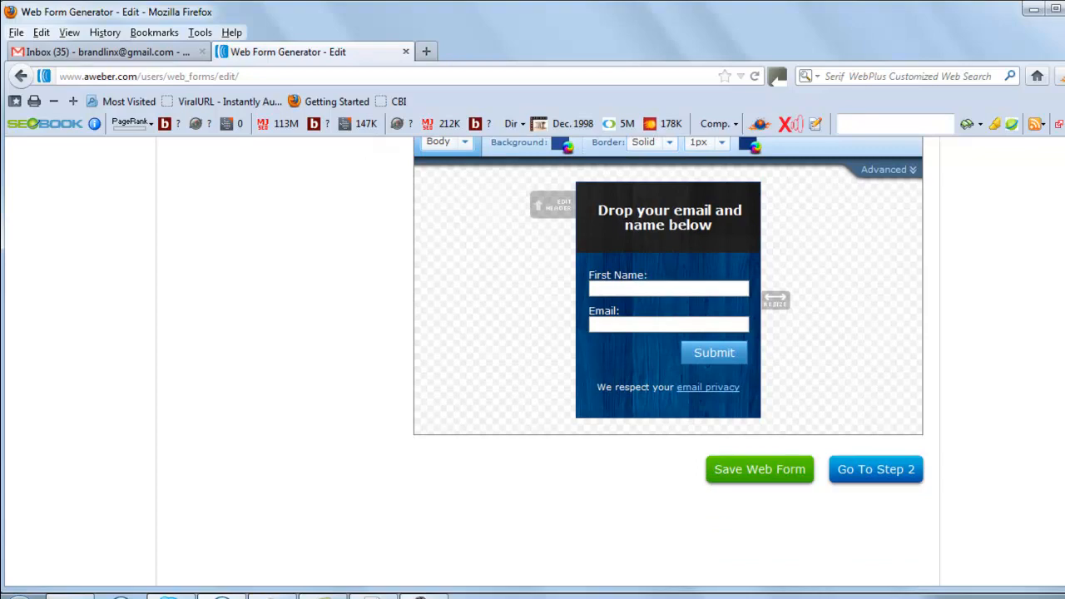
scroll(668, 341, up, 3)
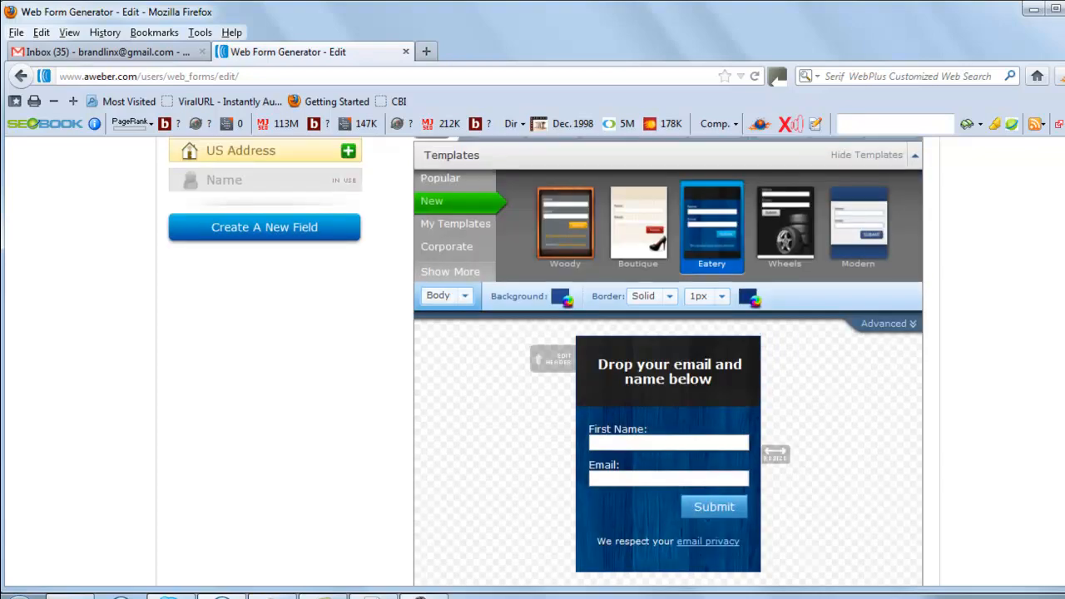
scroll(668, 361, down, 1)
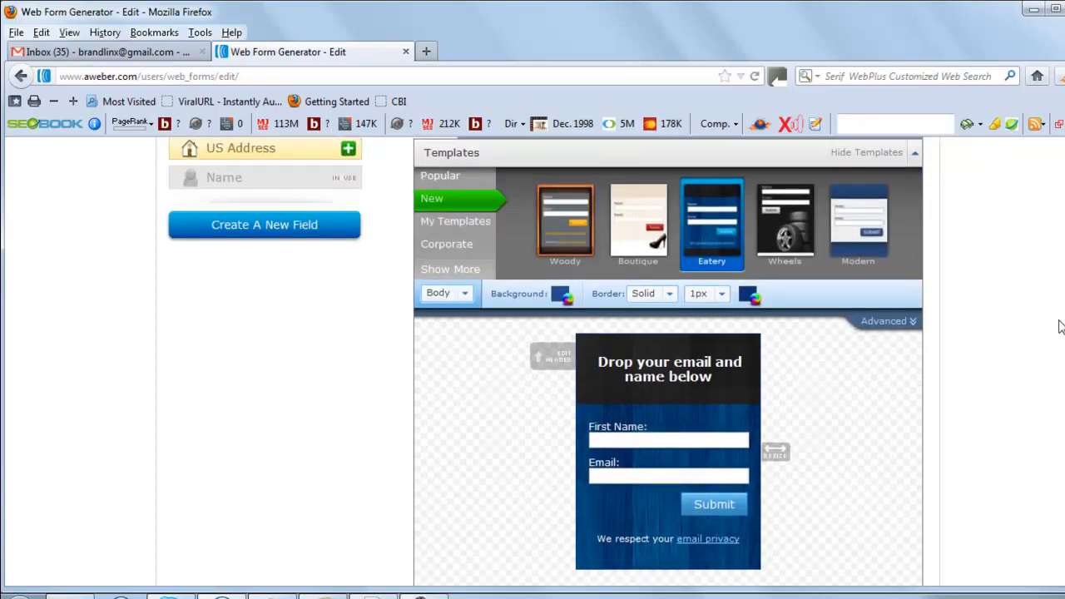
scroll(928, 283, down, 1)
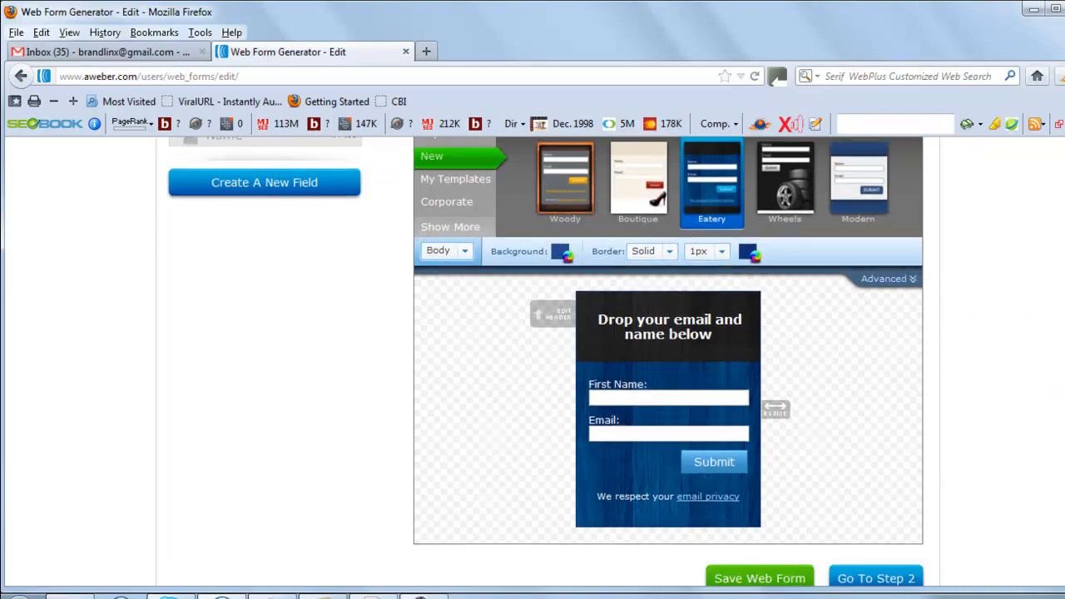
scroll(1055, 387, down, 3)
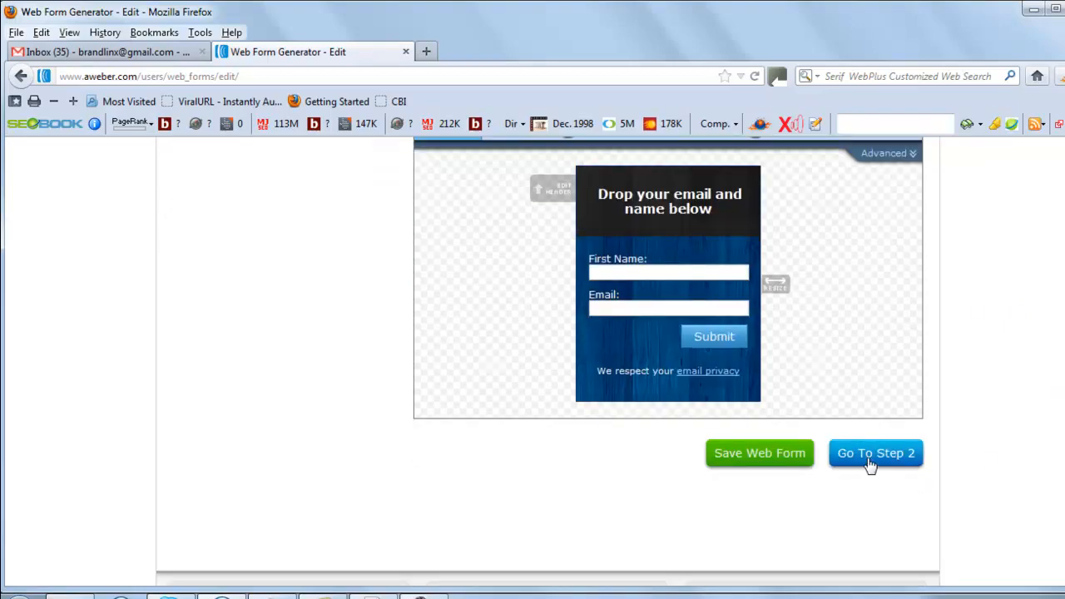
click(870, 463)
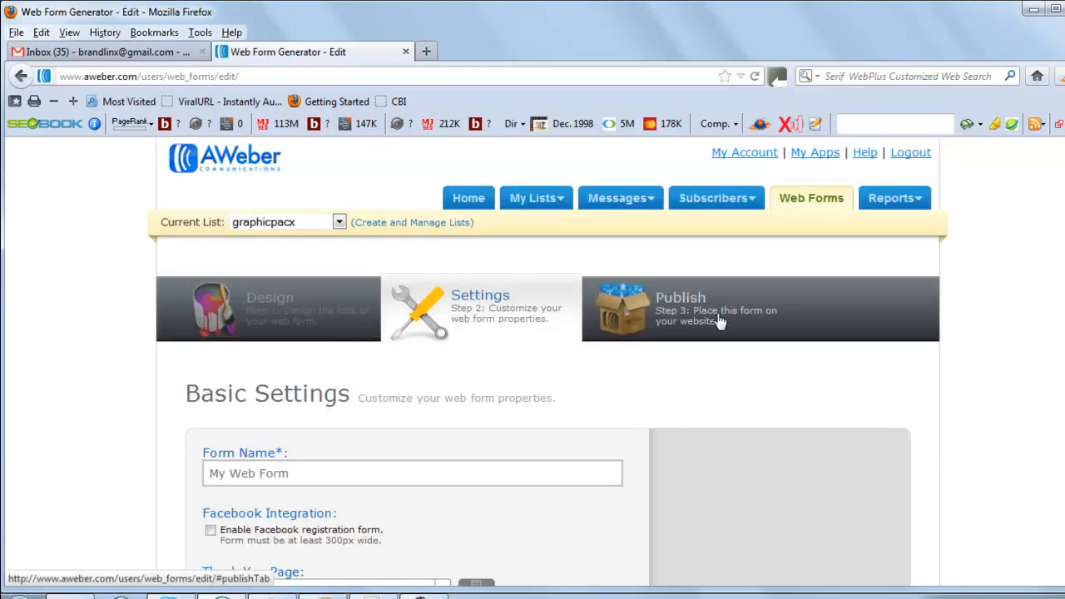
Step: Name the web form "newsletter optin" in its basic settings
scroll(548, 365, down, 2)
scroll(548, 365, down, 1)
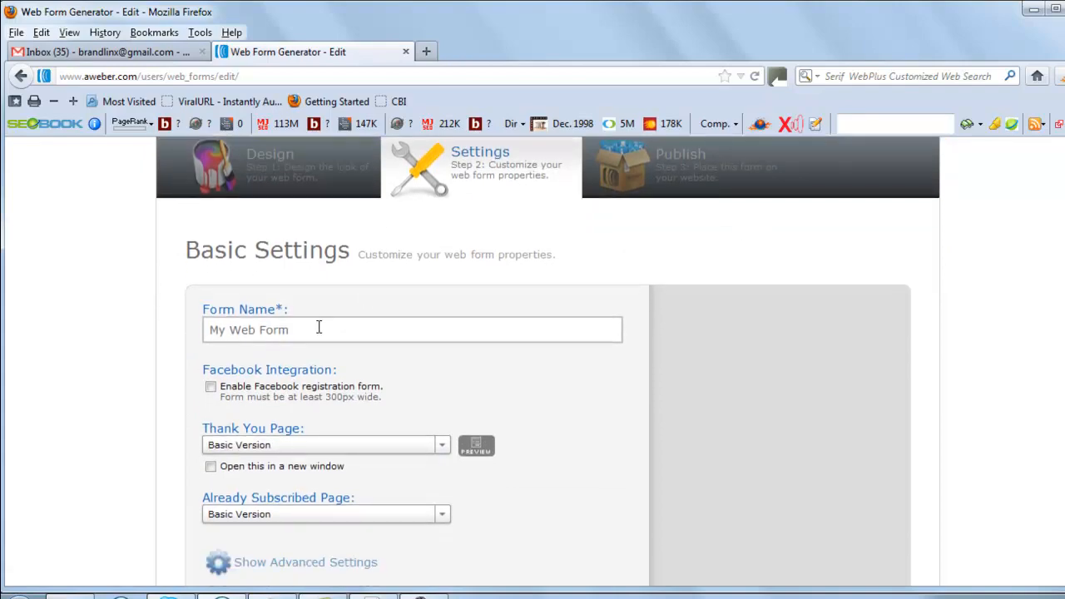
drag(319, 328, 191, 322)
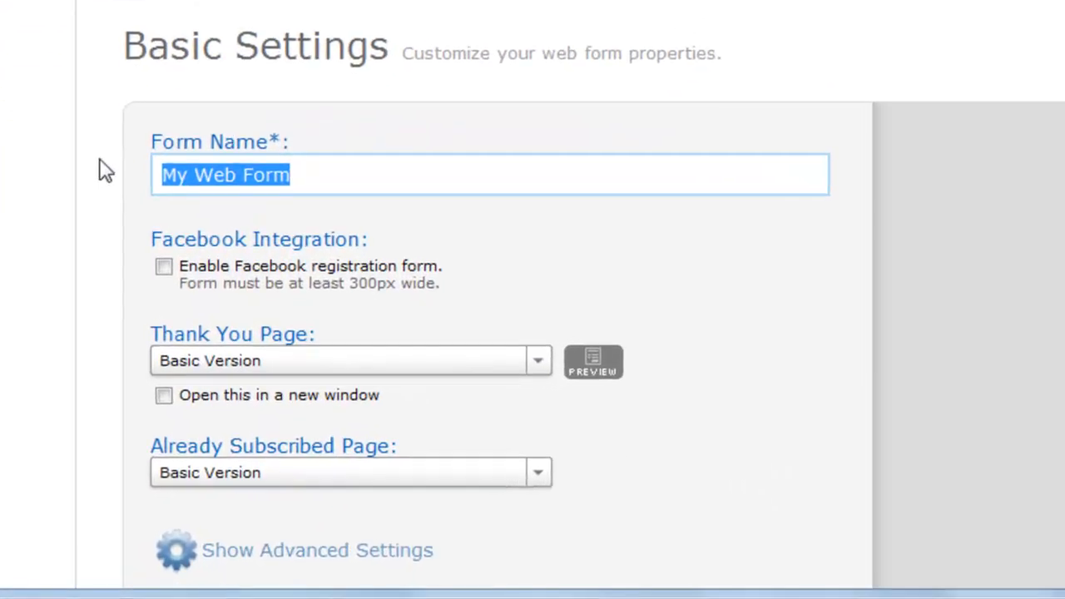
text(news)
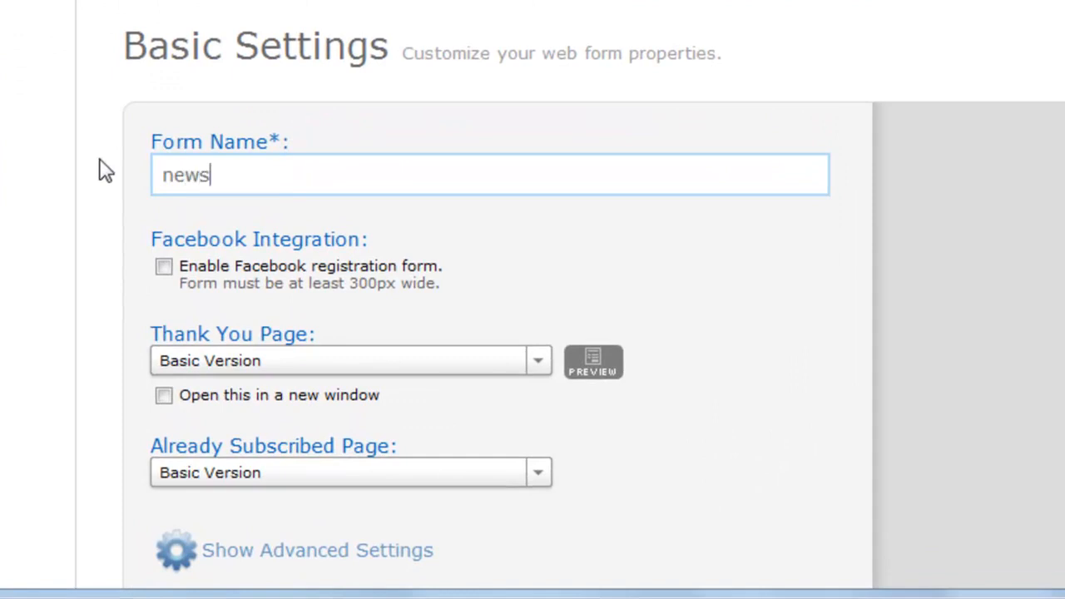
text(letter)
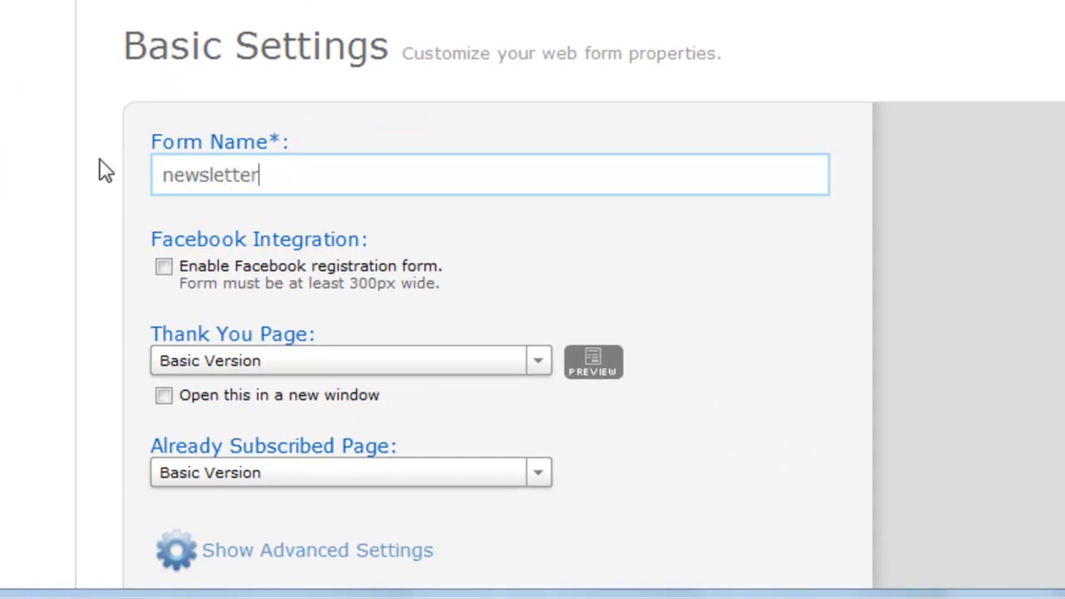
text( optin)
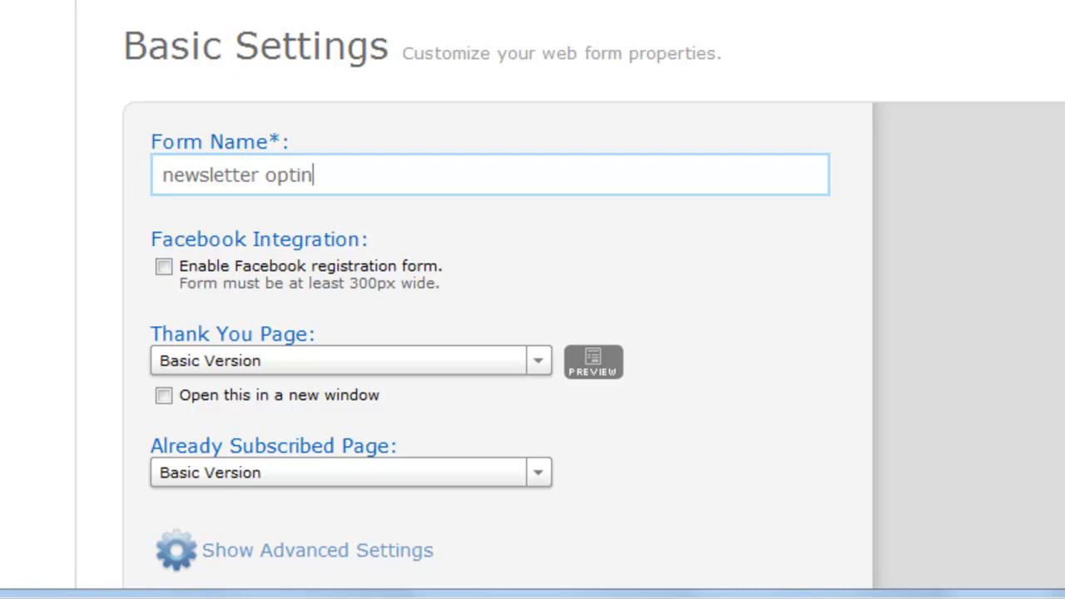
Step: Enable the Facebook registration form option and turn it off again
scroll(532, 300, down, 2)
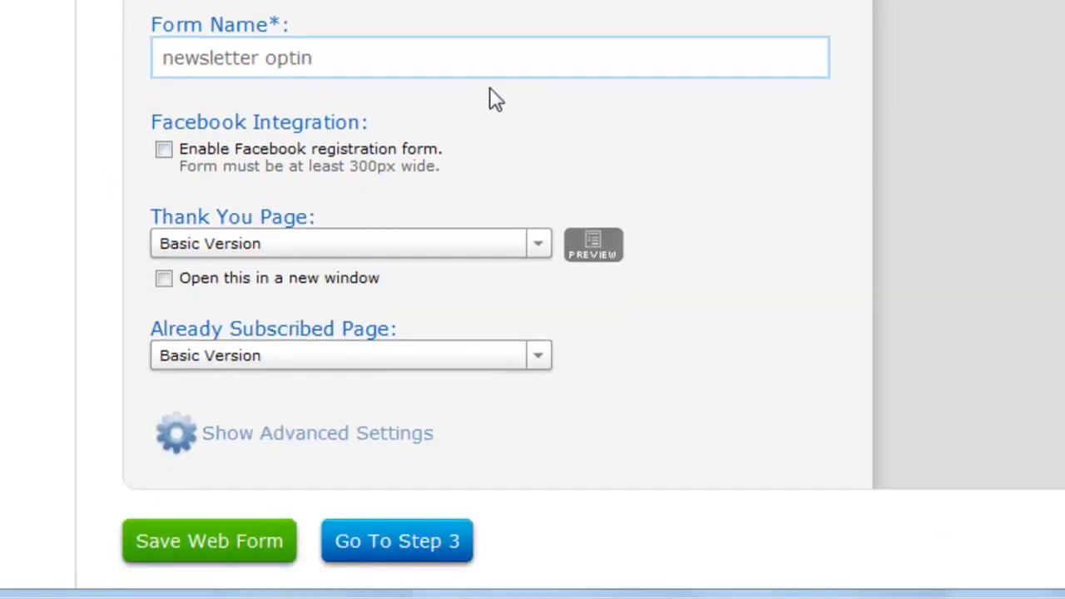
click(164, 150)
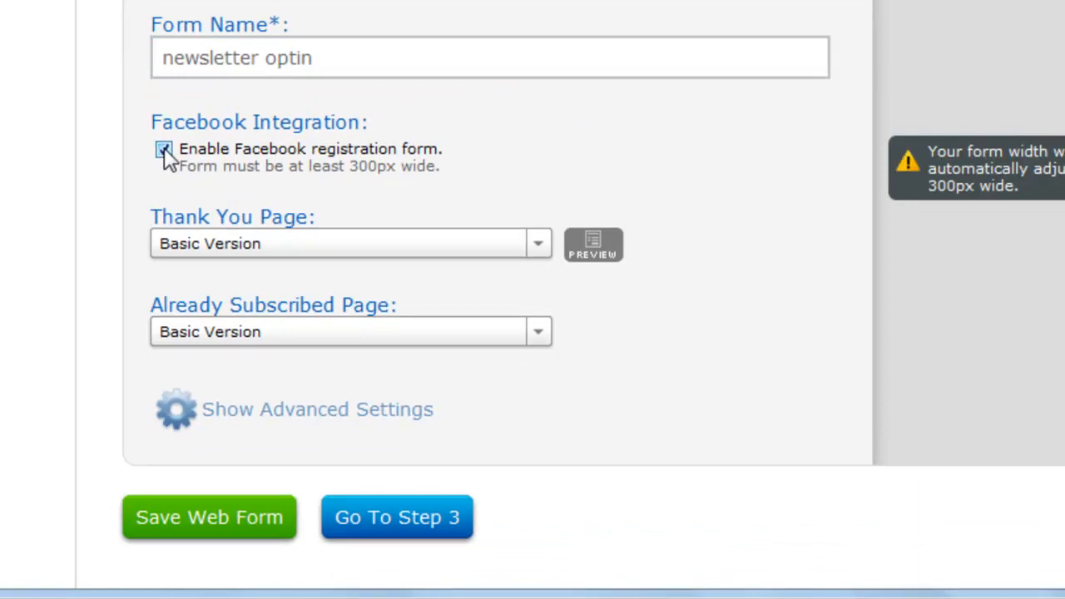
click(164, 149)
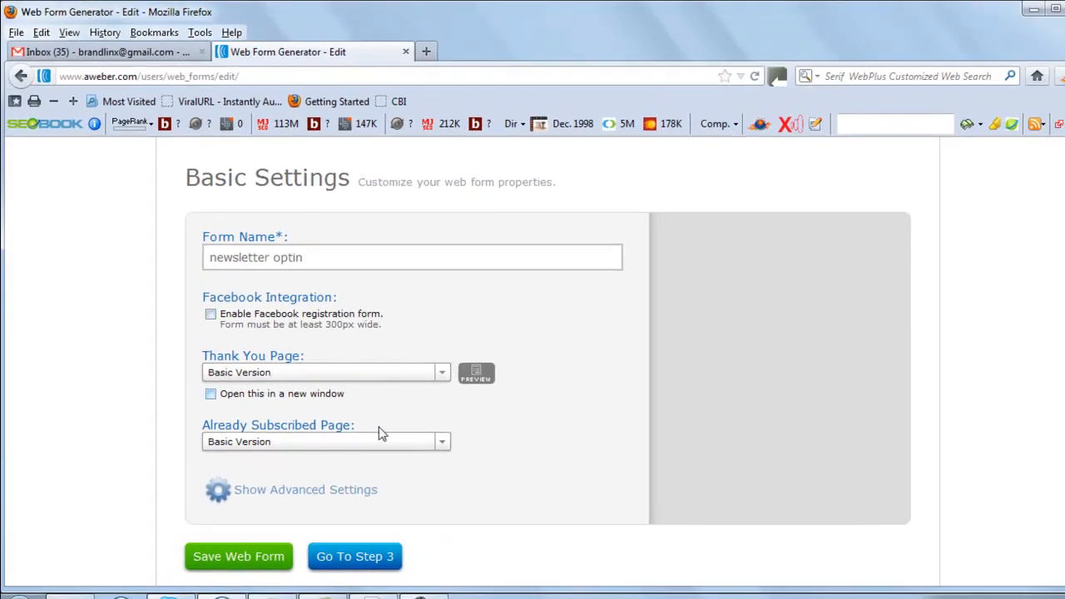
Step: Go on to the publish step, return to the form's design, and save the web form
click(360, 559)
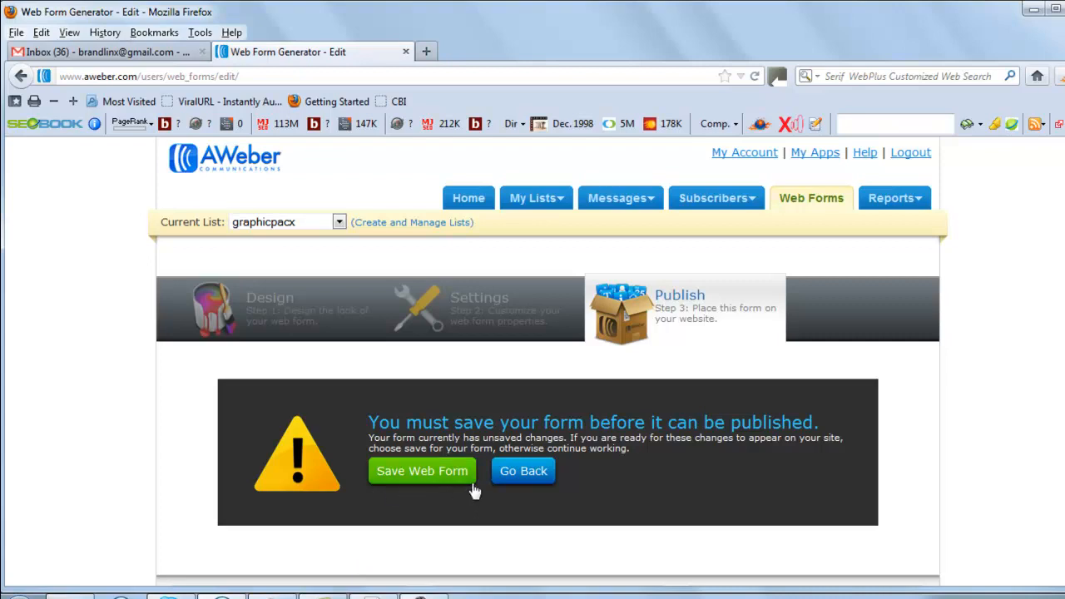
click(526, 473)
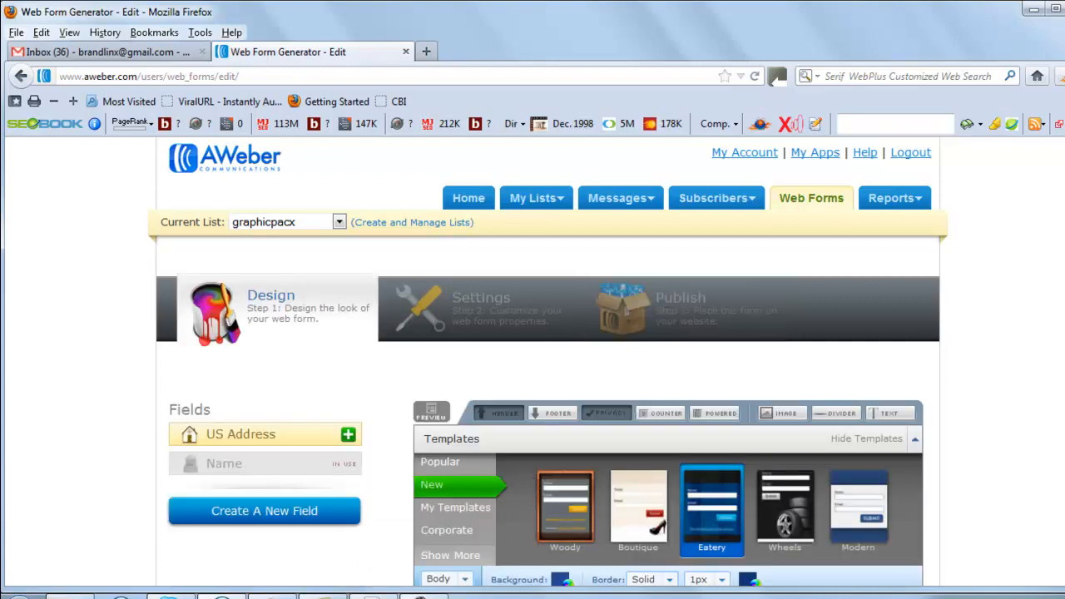
scroll(547, 362, down, 4)
scroll(547, 362, down, 1)
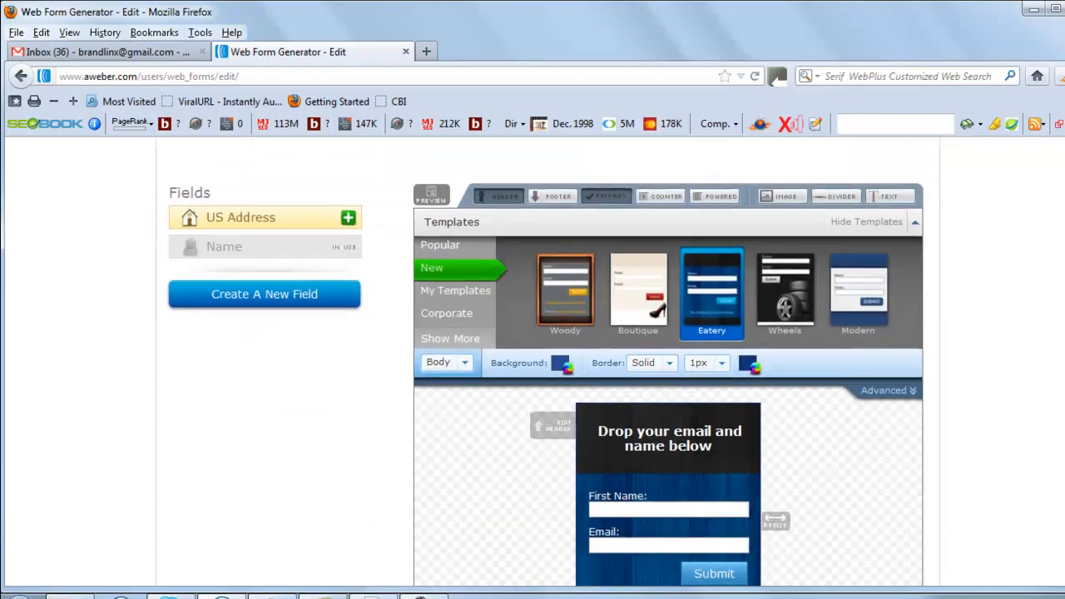
scroll(547, 362, up, 2)
scroll(920, 489, down, 6)
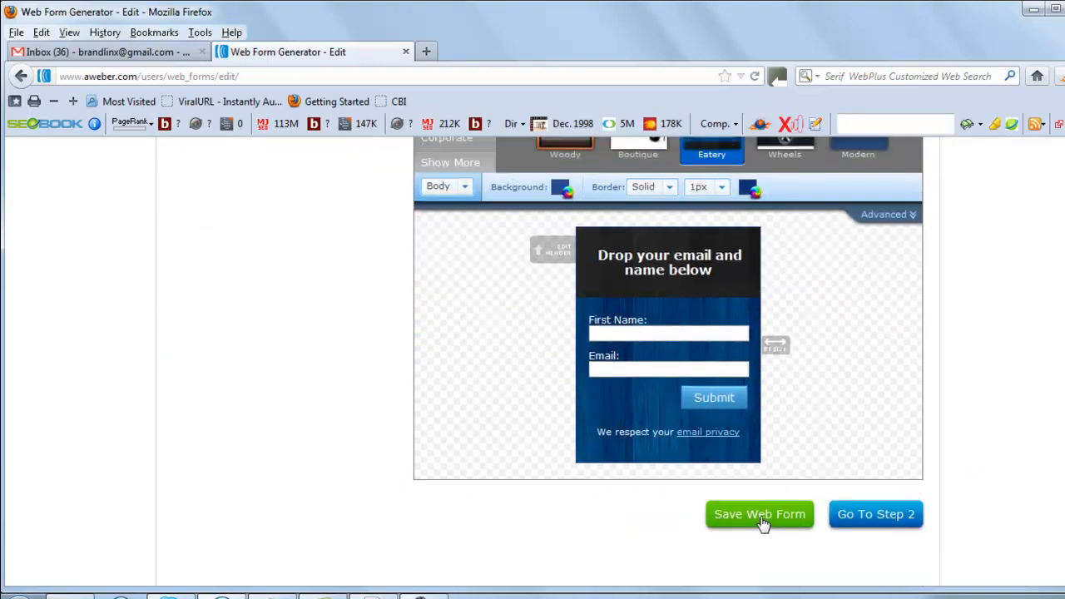
click(759, 515)
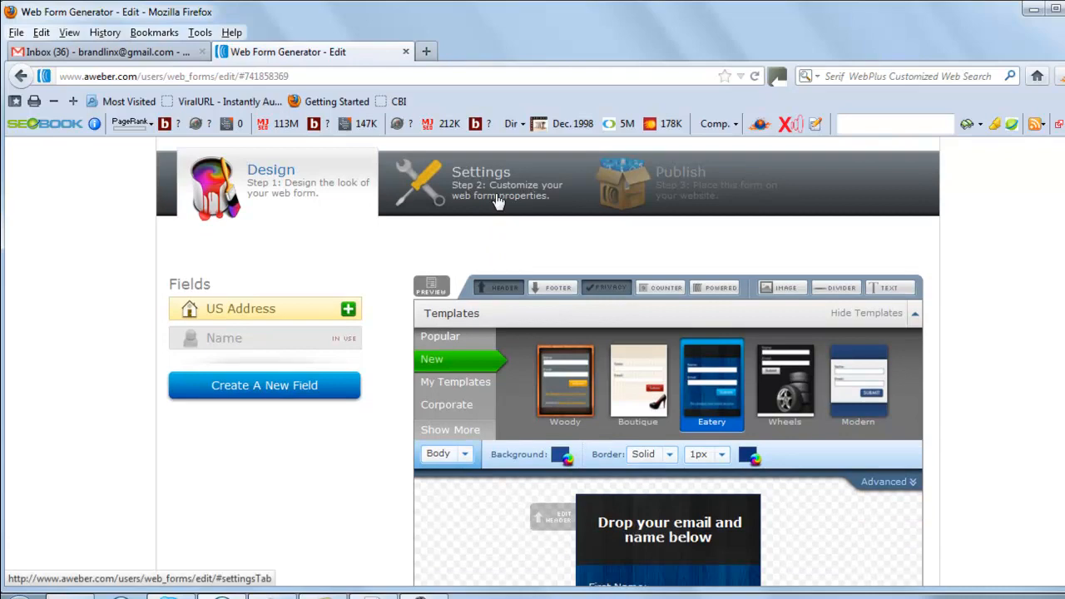
Step: Open the publish step and choose to install the form yourself to get its JavaScript snippet
click(496, 202)
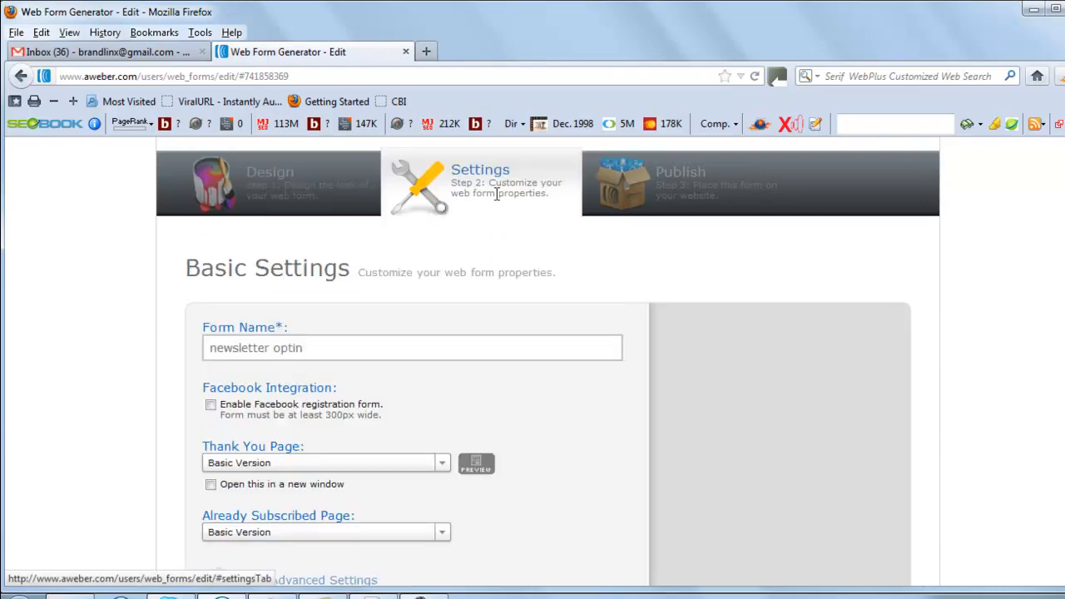
click(683, 192)
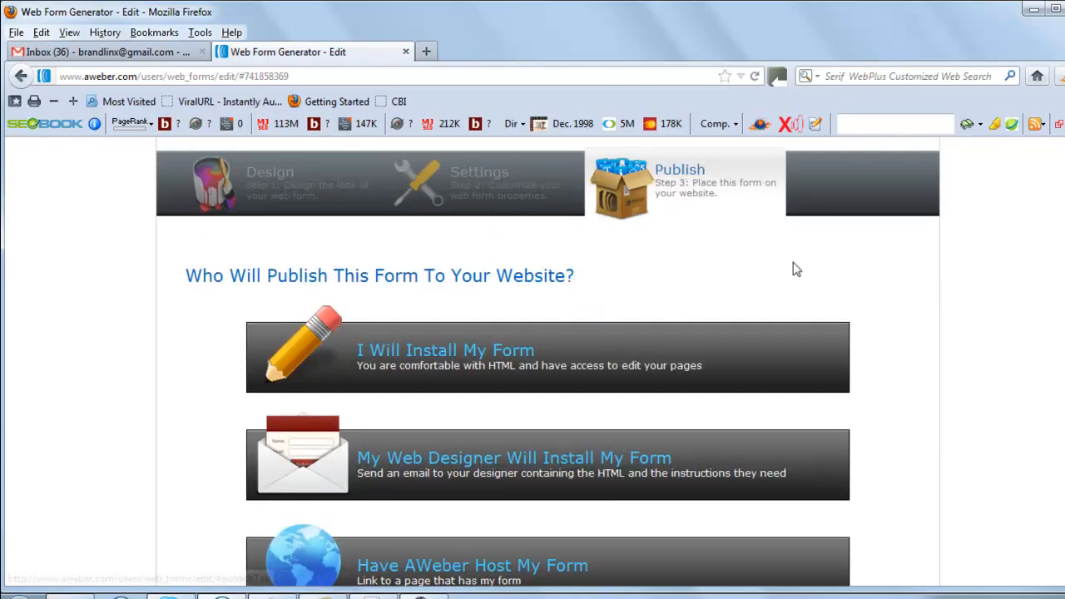
scroll(1005, 303, down, 2)
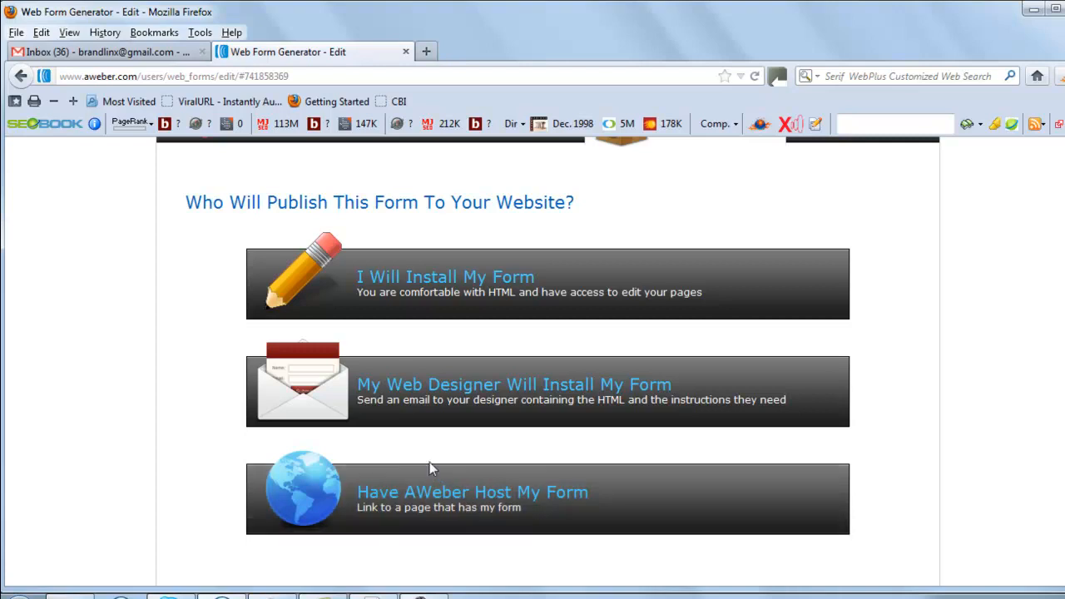
click(518, 304)
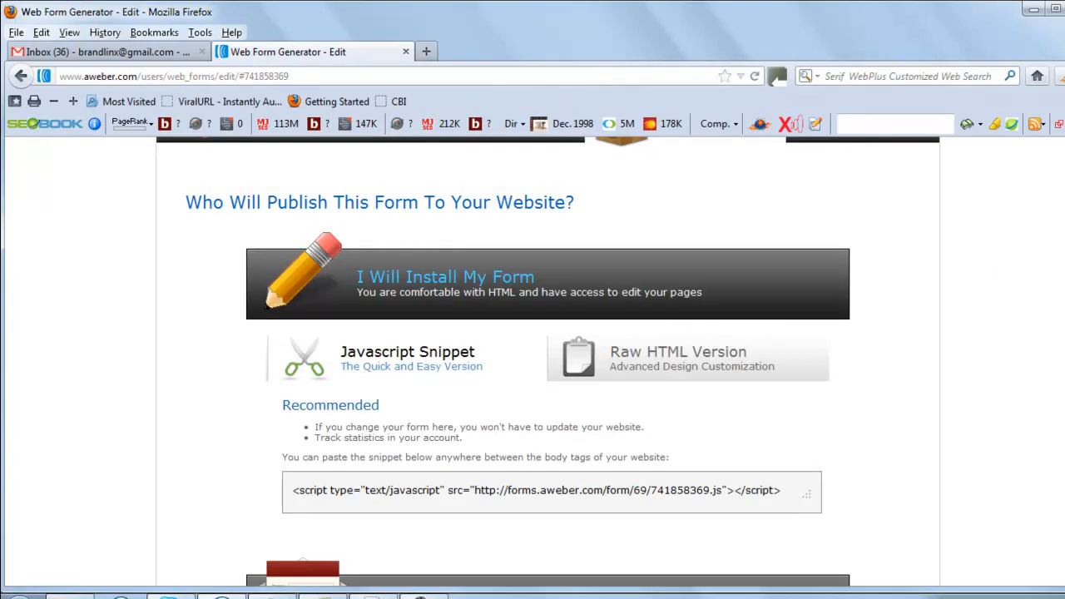
Step: Show the raw HTML version of the form's publishing code and copy all of it
scroll(547, 362, down, 1)
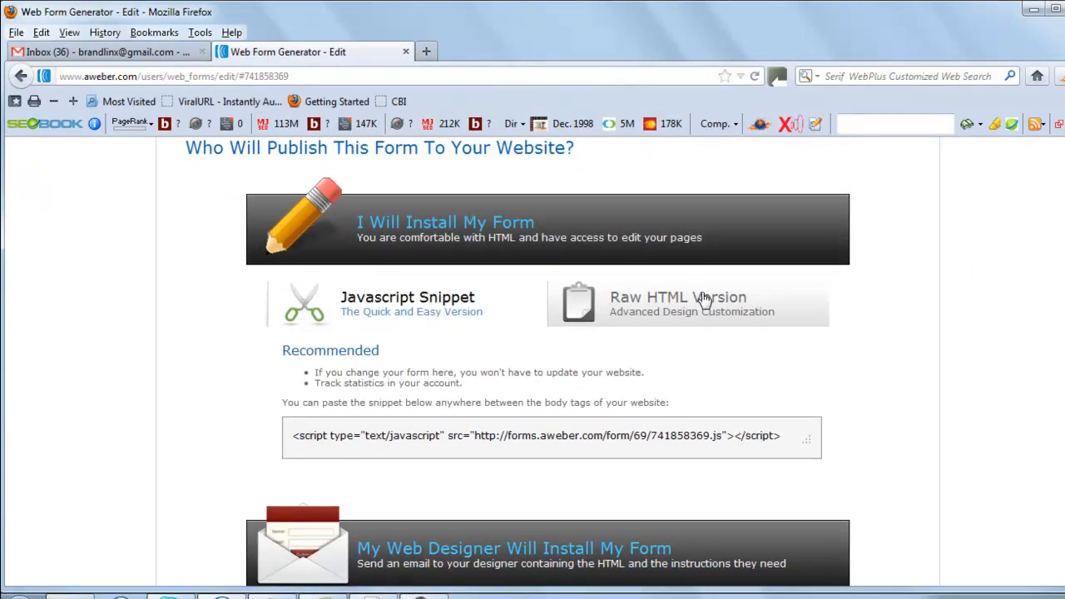
click(703, 300)
click(548, 471)
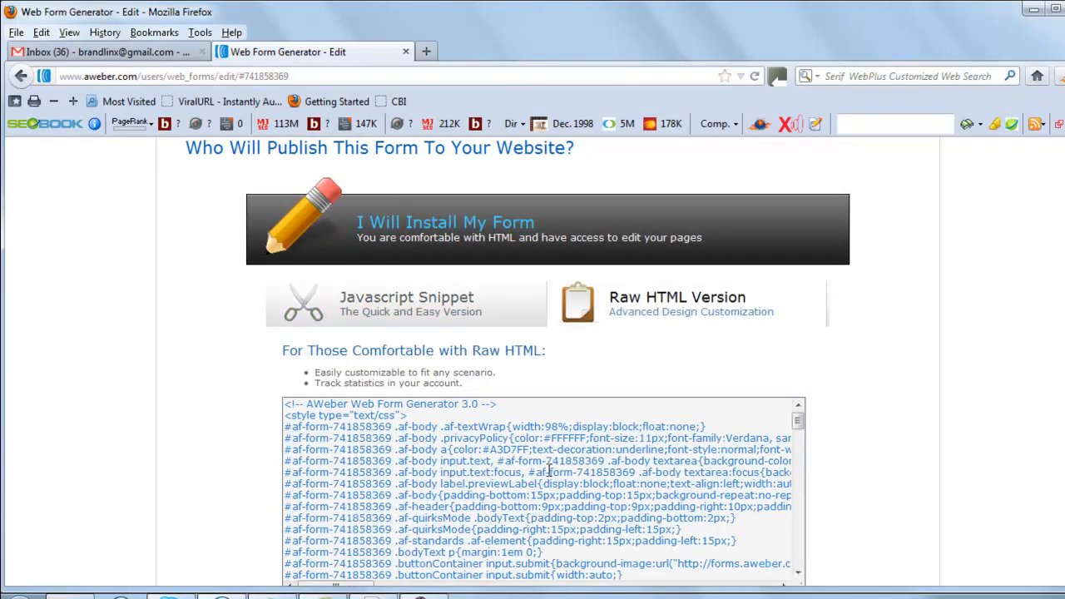
key(ctrl+a)
right_click(549, 472)
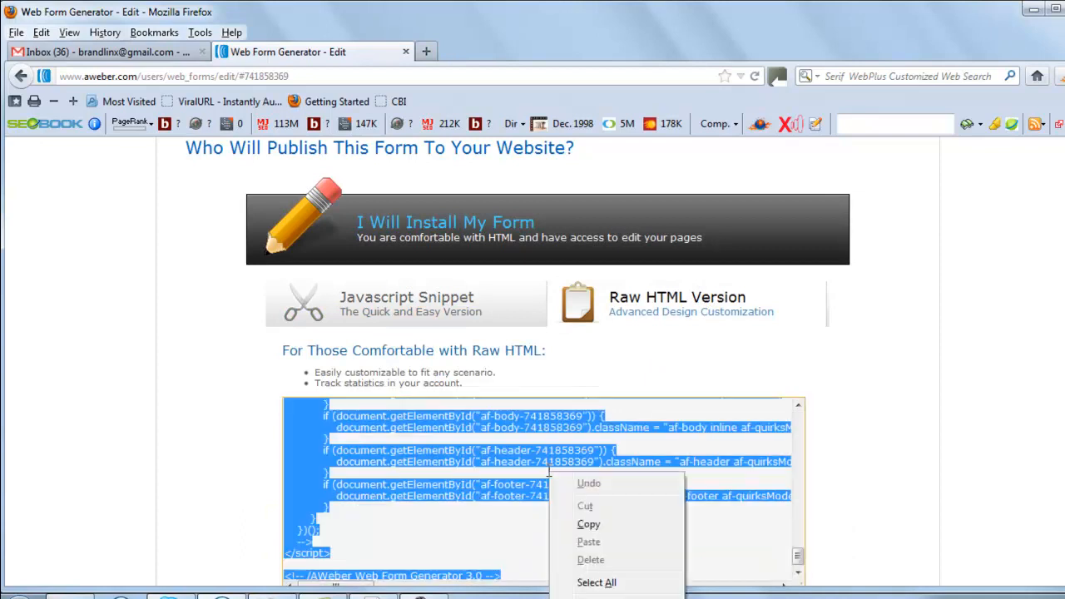
click(591, 525)
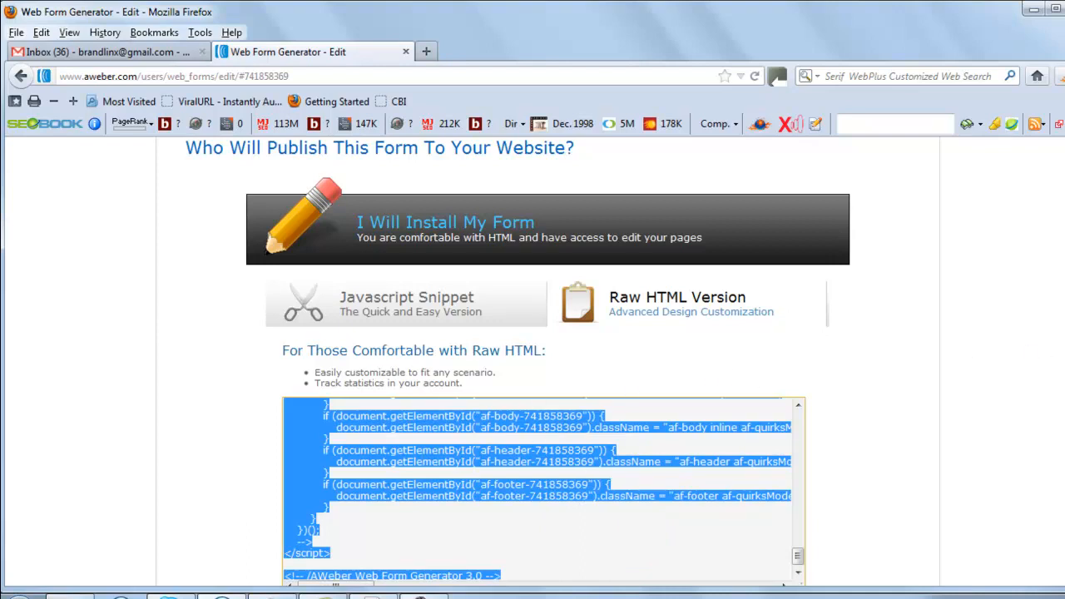
Step: Return to the design step, switch the current list to buzzboxx2, and open its buzzboxx2 web form for editing
scroll(532, 366, up, 3)
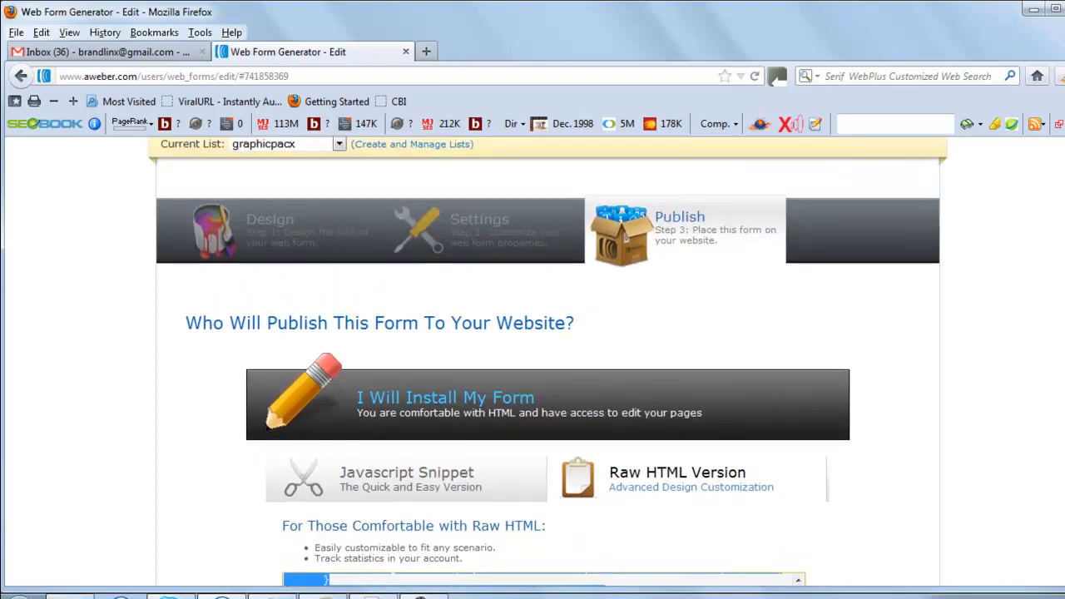
scroll(532, 366, up, 1)
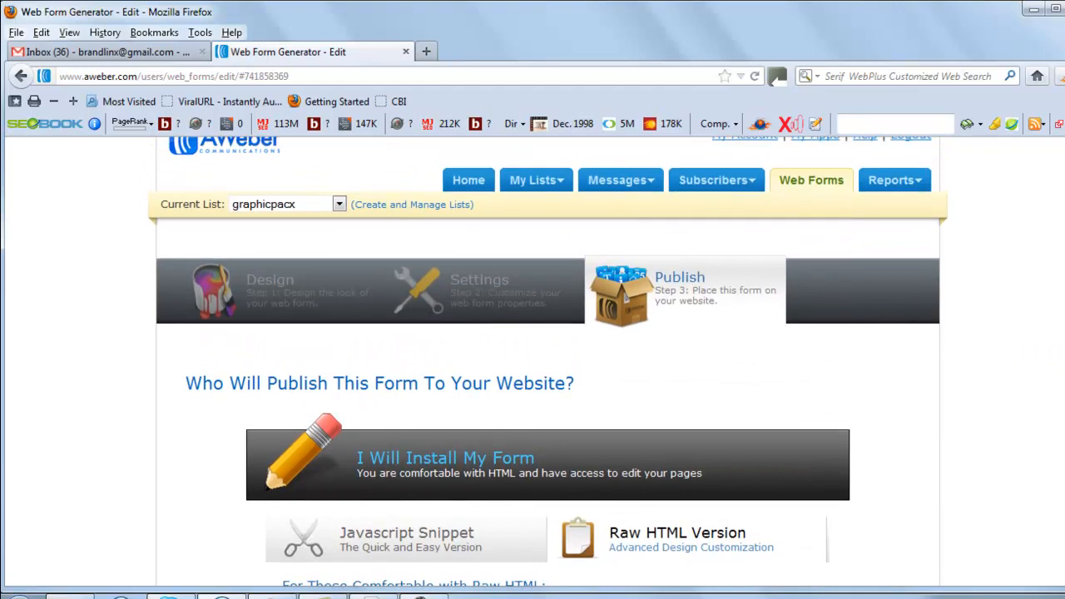
scroll(532, 366, down, 1)
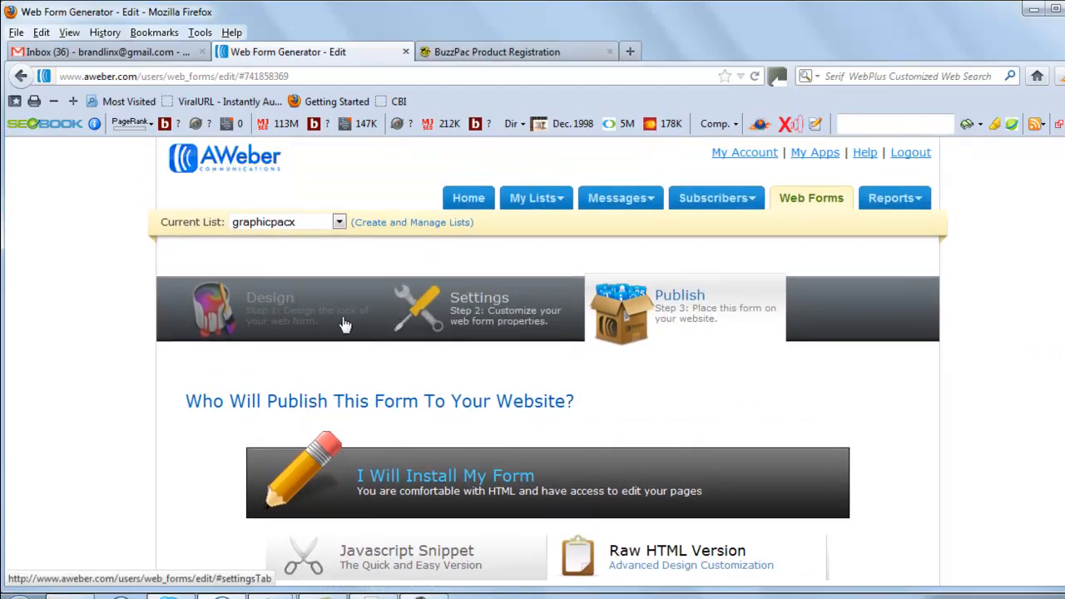
click(258, 309)
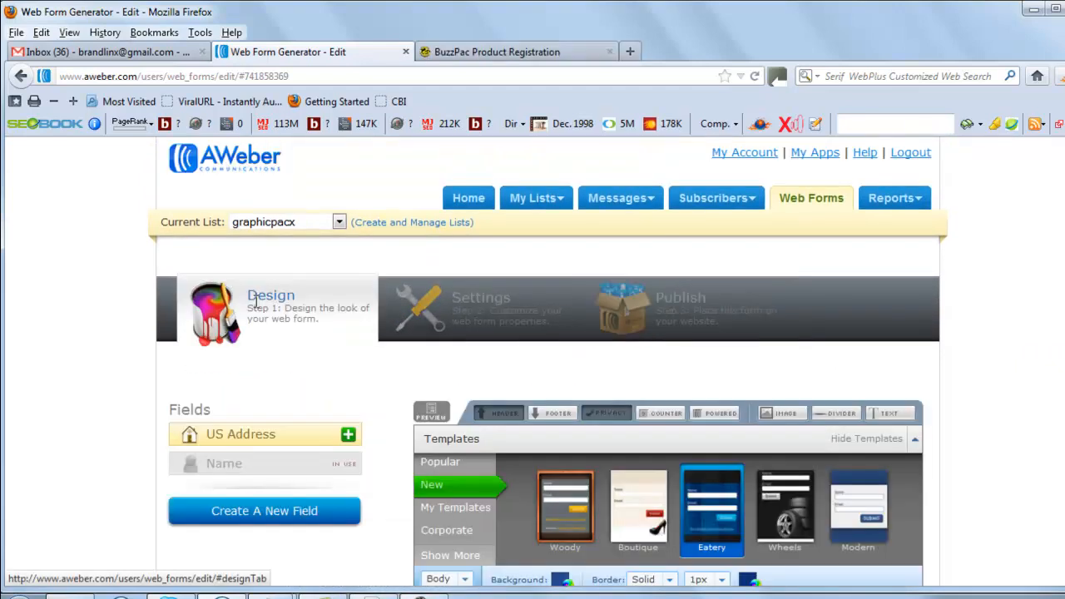
click(339, 221)
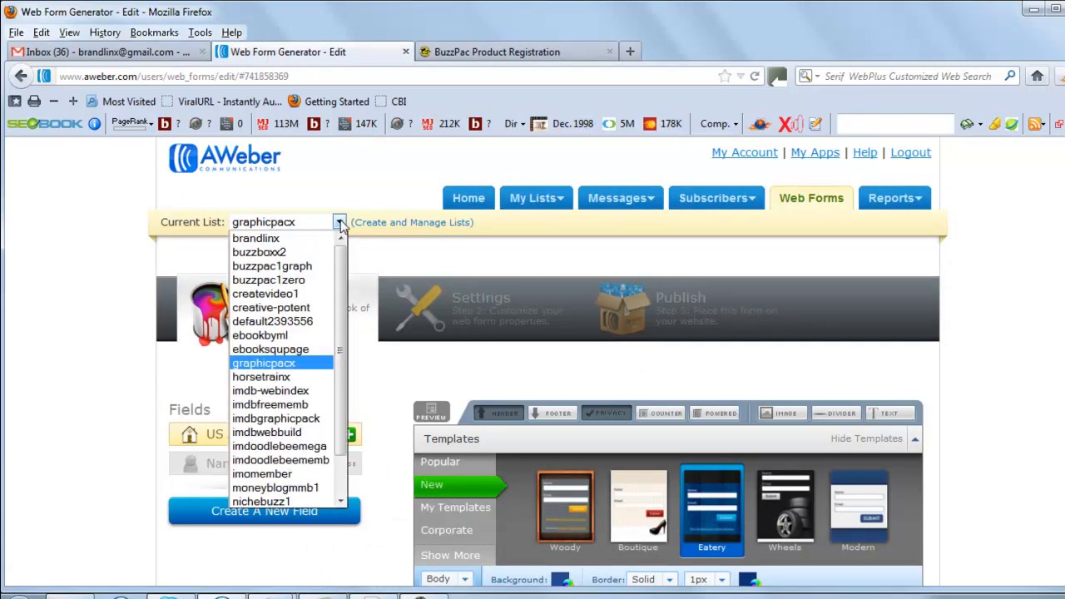
click(306, 257)
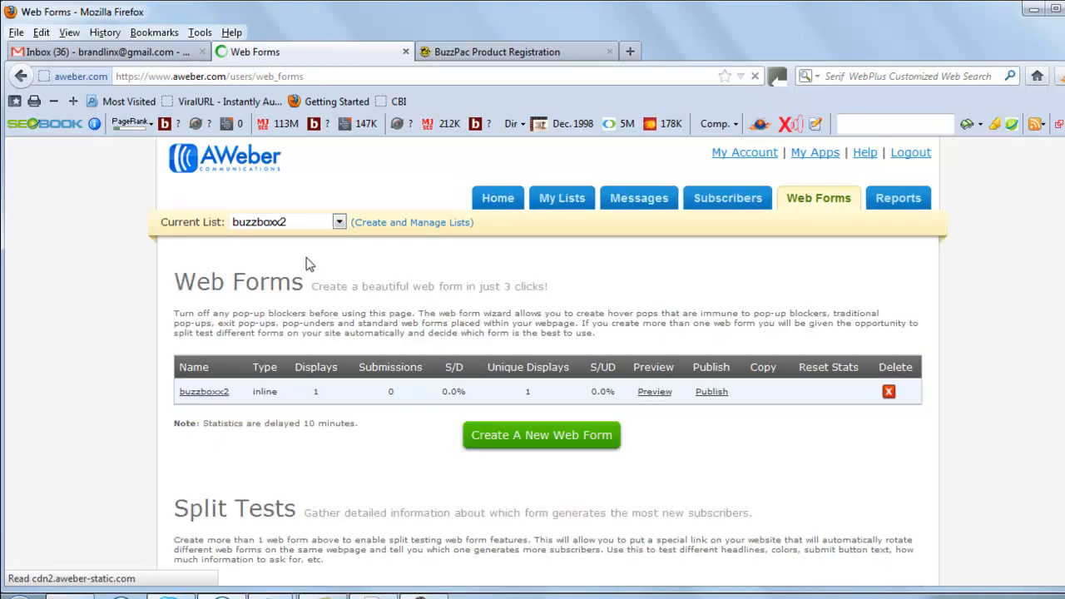
click(218, 396)
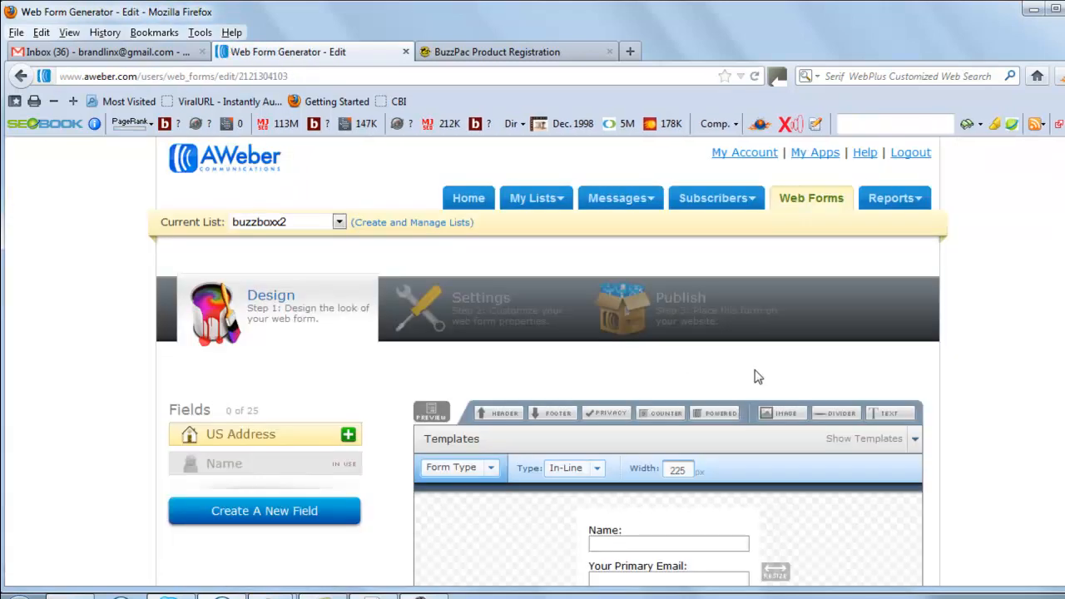
scroll(632, 374, down, 4)
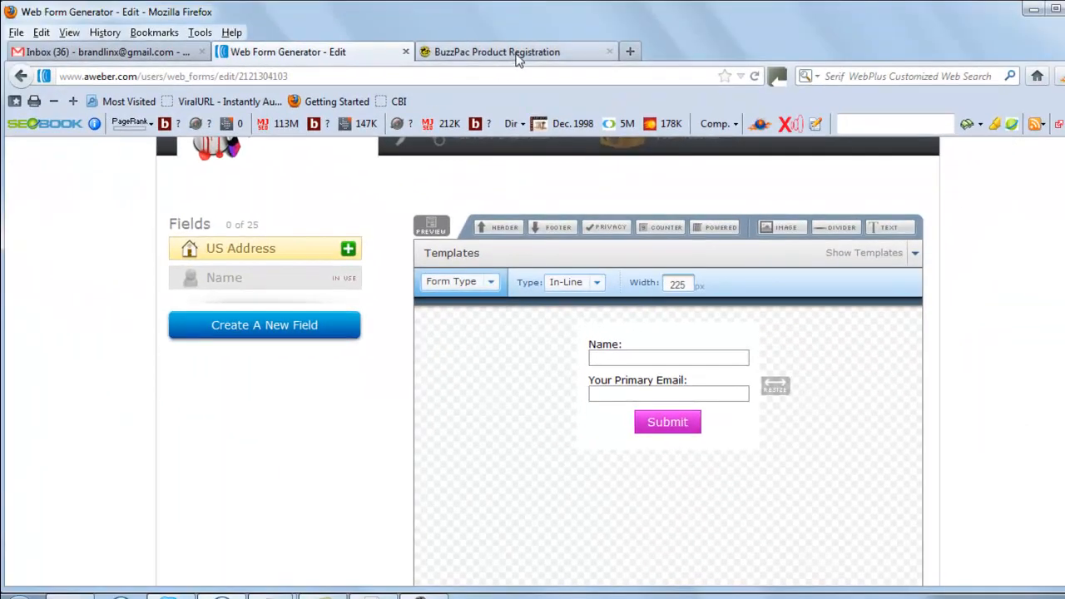
Step: View the form as published on the BuzzPac Product Registration page, and return to its design in the Web Form Generator
click(516, 56)
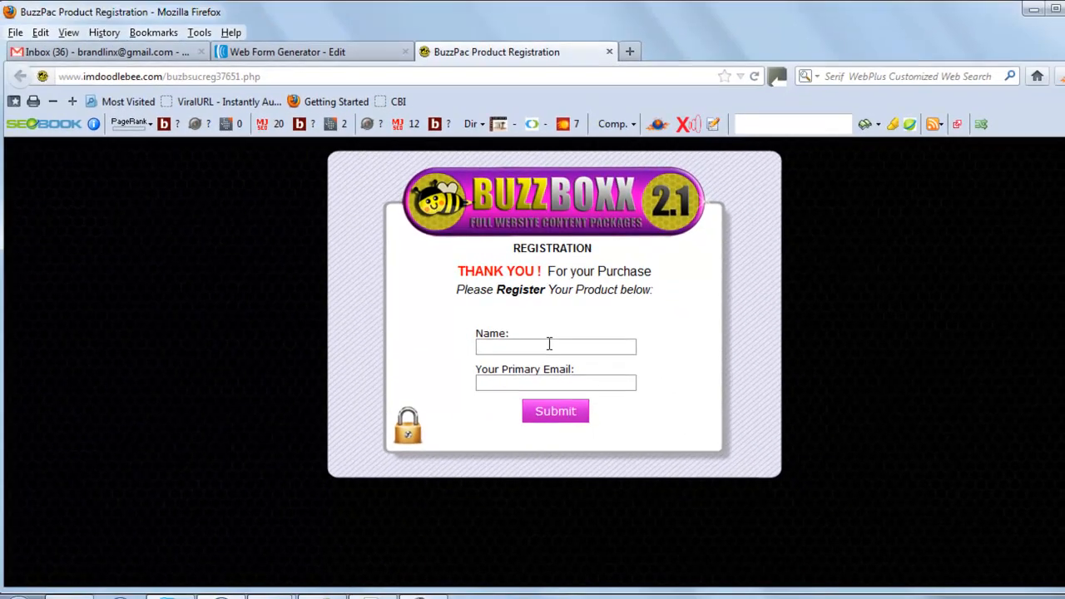
click(345, 51)
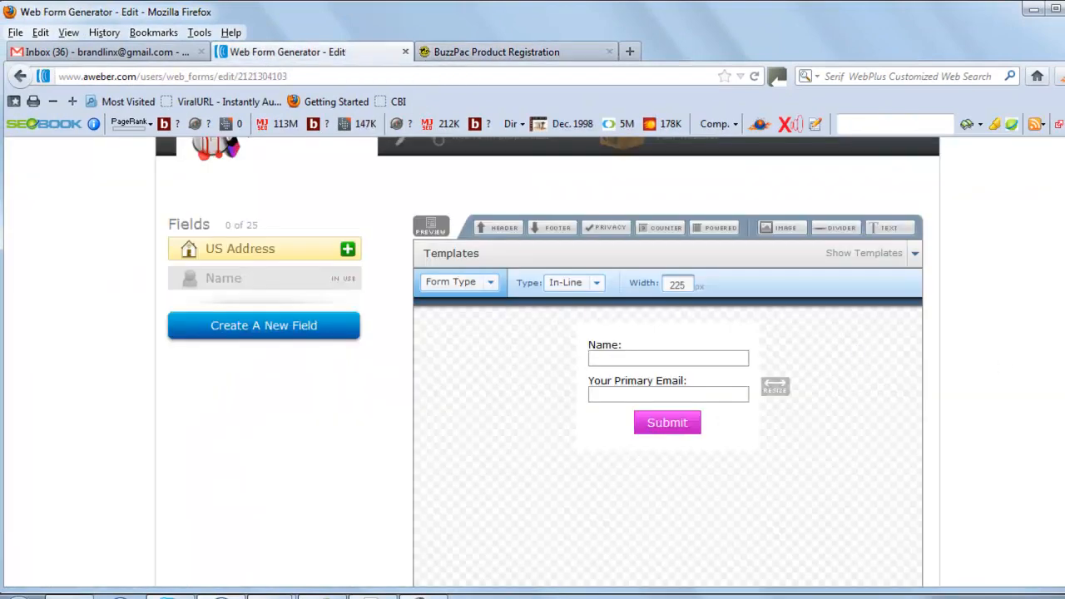
scroll(546, 361, up, 2)
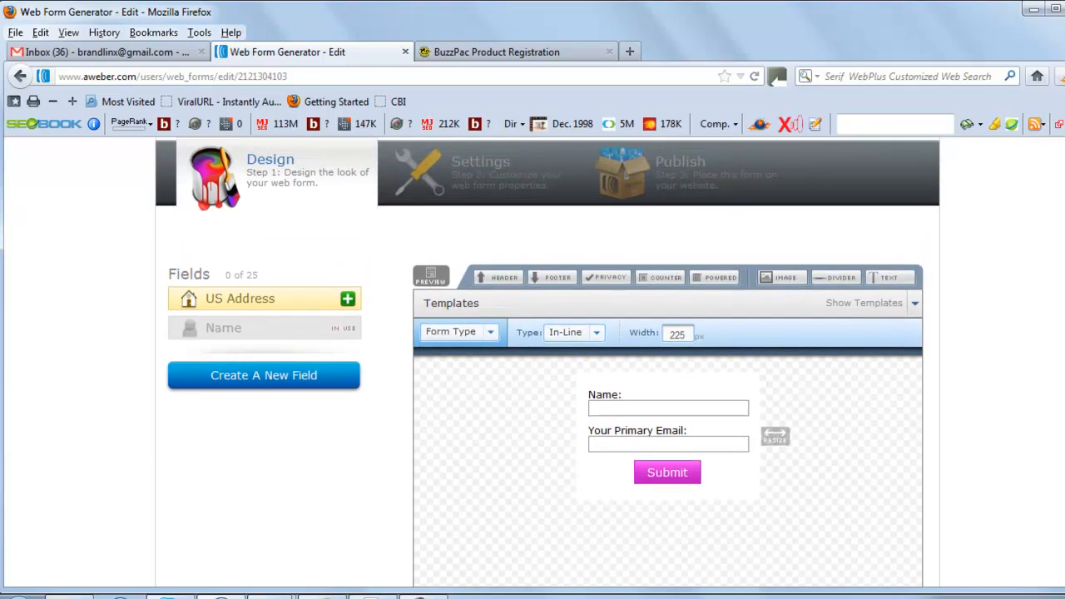
scroll(547, 361, up, 3)
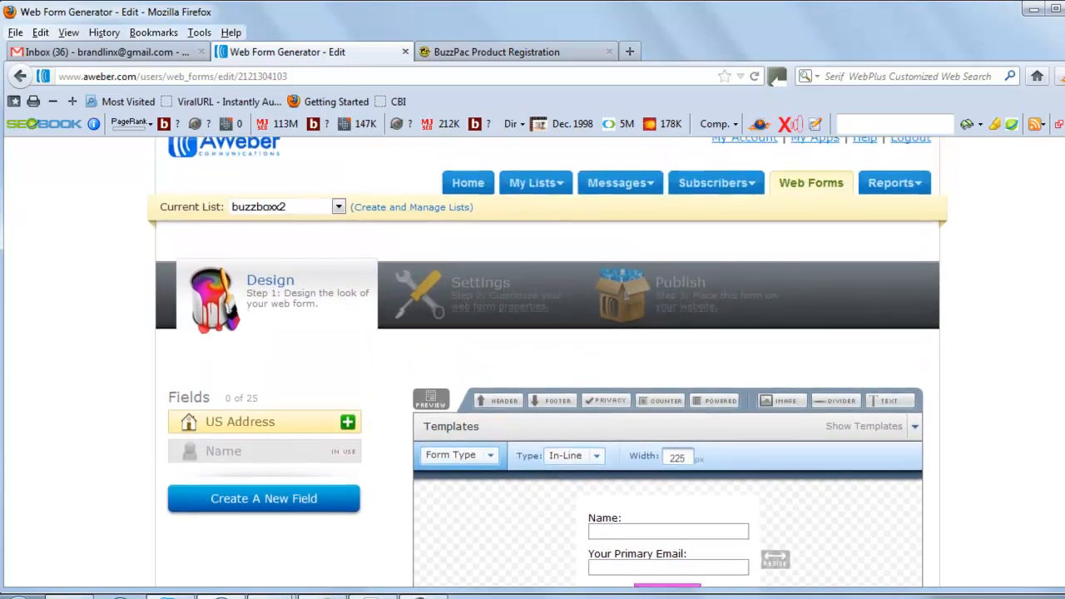